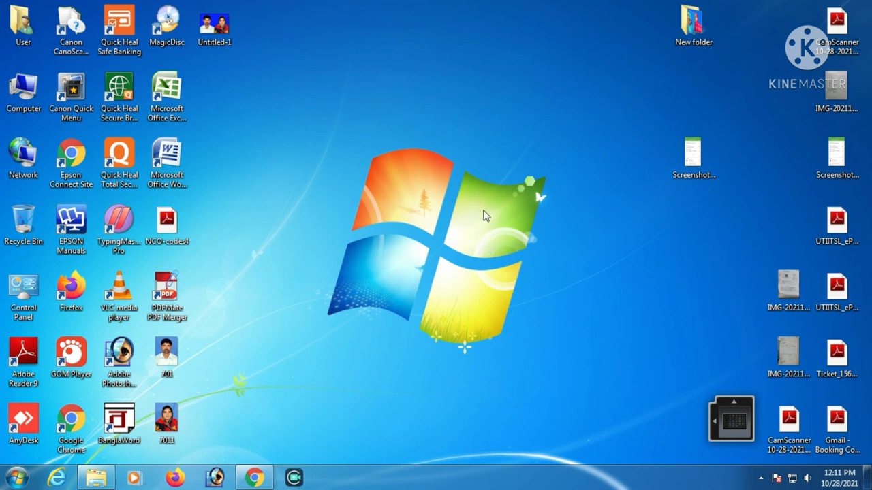
- Start Photoshop and open 701 and 7011 from the Desktop in a single Open dialog
{"action": "left_click", "coordinate": [219, 475]}
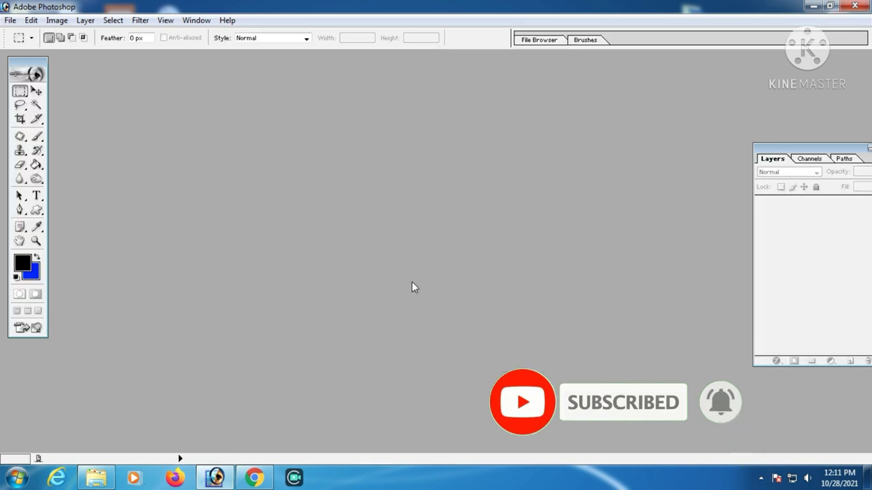
{"action": "double_click", "coordinate": [380, 214]}
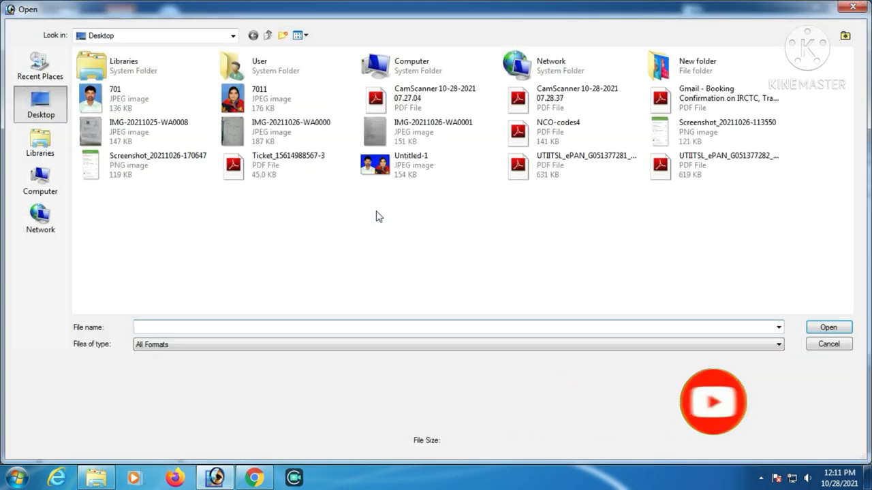
{"action": "left_click", "coordinate": [154, 97]}
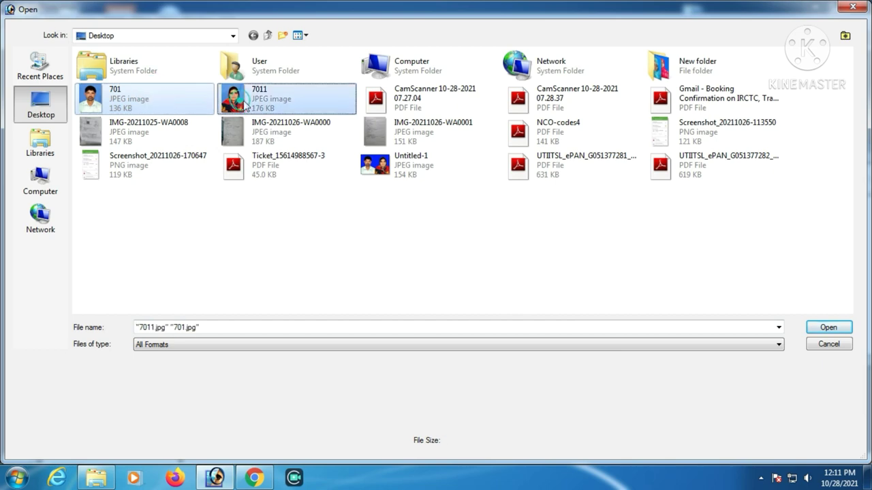
{"action": "left_click", "coordinate": [266, 98], "text": "ctrl"}
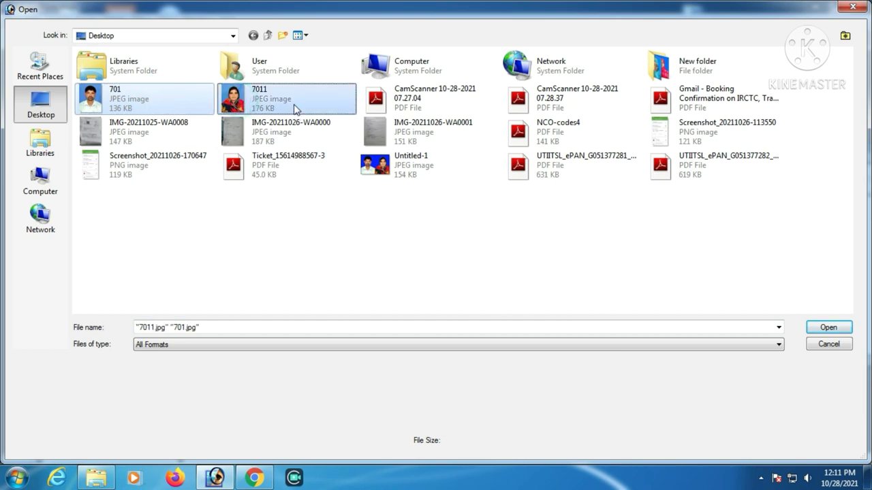
{"action": "left_click", "coordinate": [825, 329]}
- Move 7011 aside, maximize 701.jpg, and zoom to 200% on the man's shirt collar
{"action": "mouse_move", "coordinate": [186, 64]}
{"action": "left_mouse_down"}
{"action": "mouse_move", "coordinate": [513, 66]}
{"action": "mouse_move", "coordinate": [449, 60]}
{"action": "left_mouse_up"}
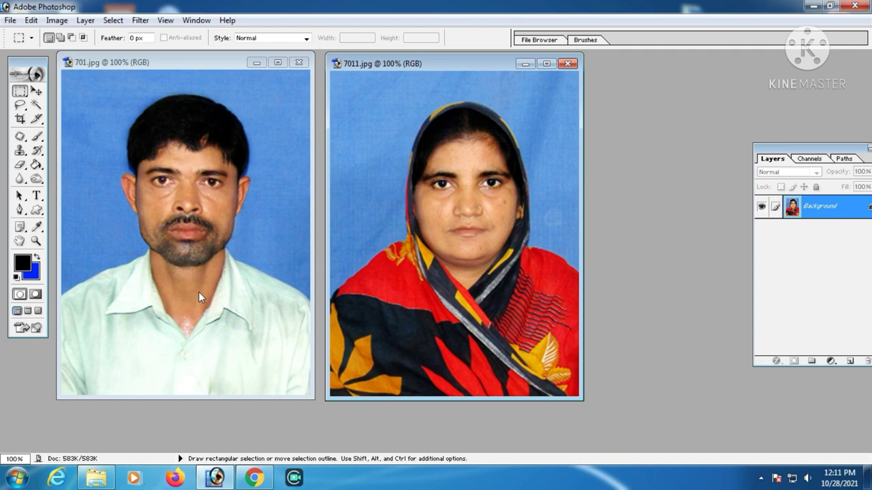
{"action": "left_click", "coordinate": [278, 63]}
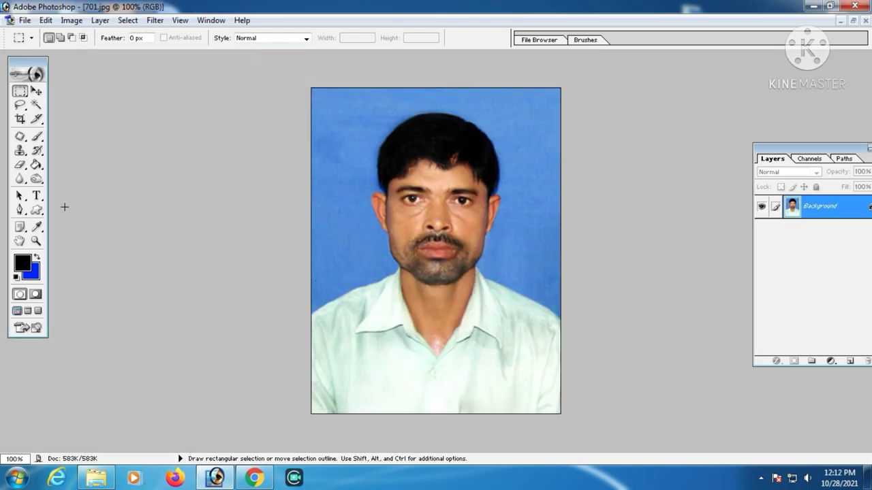
{"action": "left_click", "coordinate": [36, 242]}
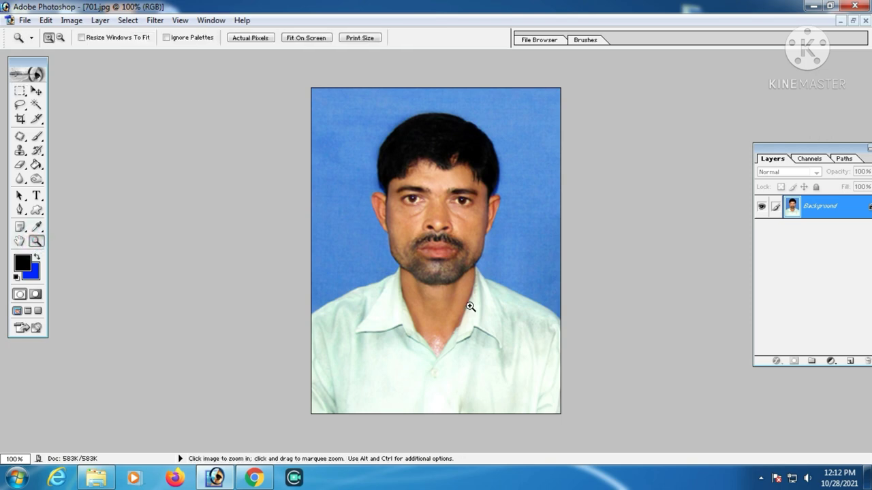
{"action": "left_click", "coordinate": [470, 307]}
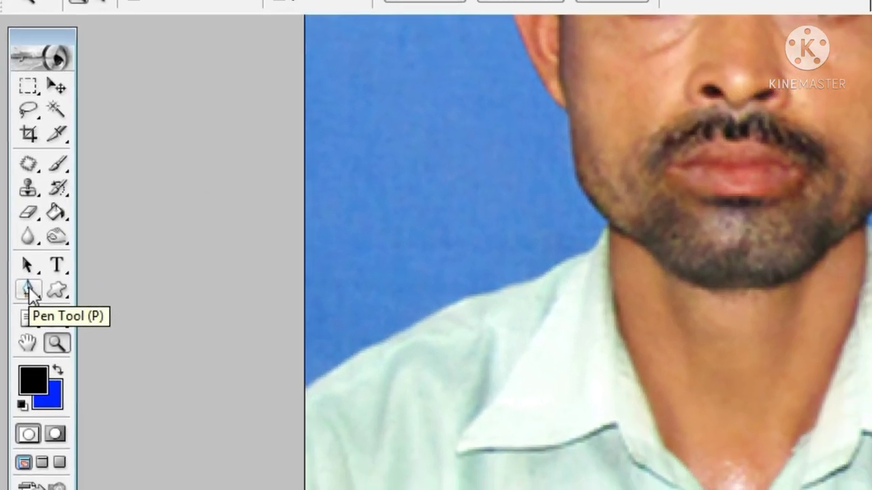
- Start a Pen path at the left shoulder and trace up the jaw to the left ear
{"action": "left_click", "coordinate": [34, 305]}
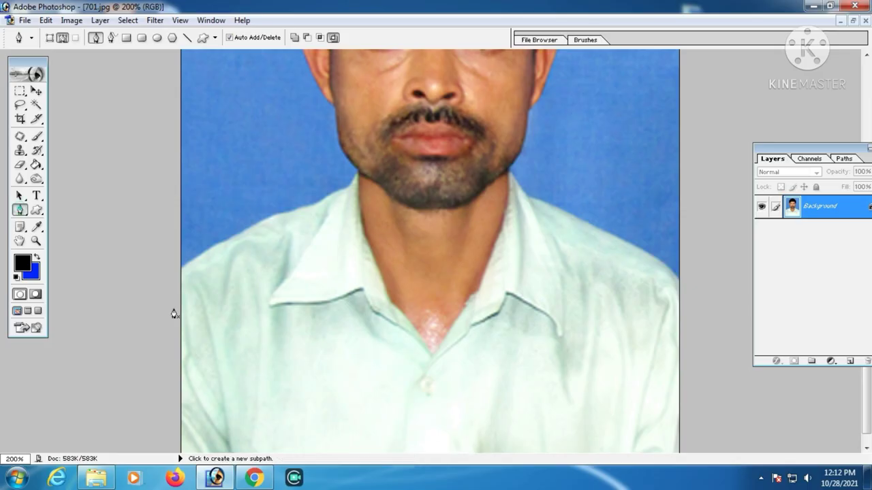
{"action": "left_click", "coordinate": [178, 271]}
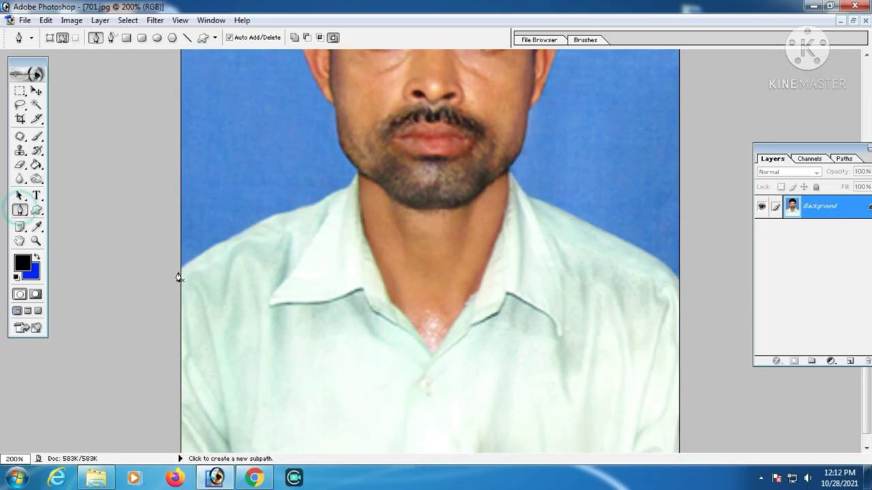
{"action": "left_click", "coordinate": [229, 238]}
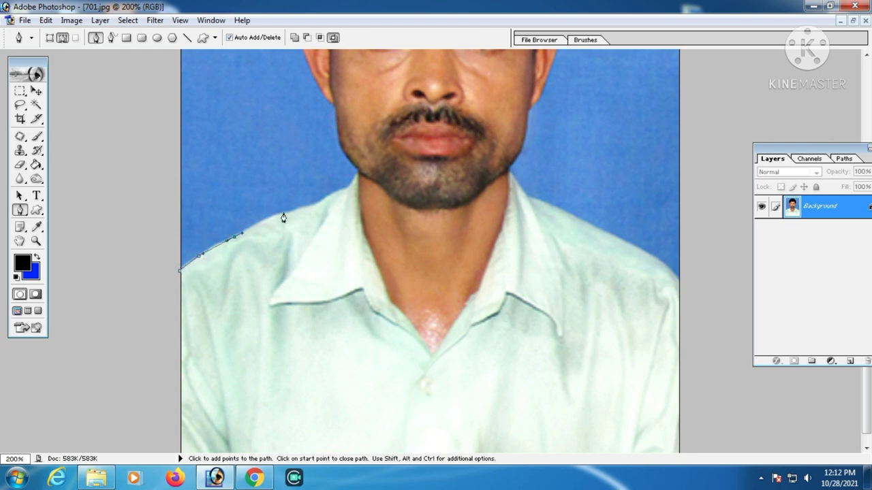
{"action": "left_click", "coordinate": [355, 171]}
{"action": "left_click", "coordinate": [352, 161]}
{"action": "left_click", "coordinate": [338, 145]}
{"action": "left_click", "coordinate": [334, 120]}
{"action": "left_click", "coordinate": [313, 74]}
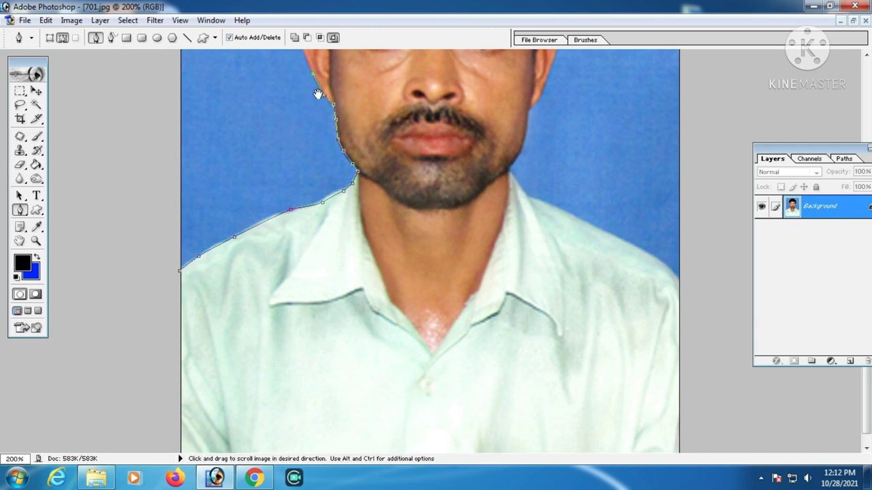
- Trace the path around the left ear and up the left side of the hair
{"action": "scroll", "coordinate": [317, 89], "scroll_direction": "up", "scroll_amount": 5}
{"action": "left_click", "coordinate": [301, 277]}
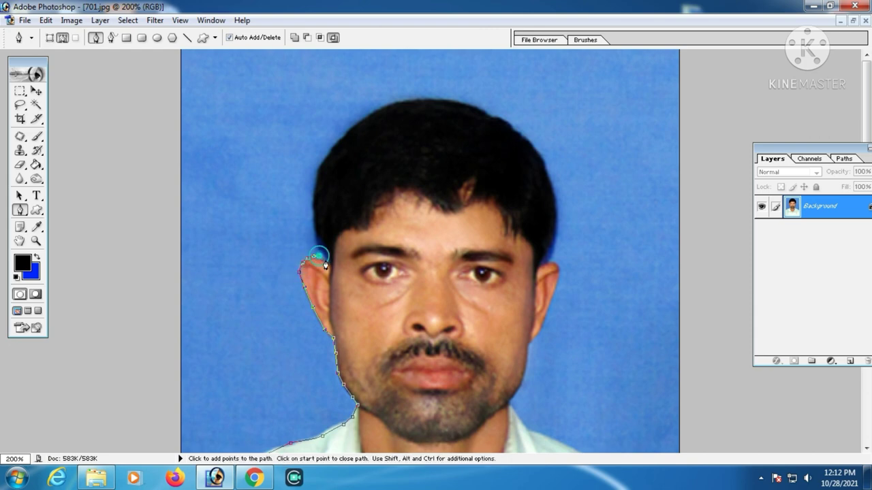
{"action": "left_click", "coordinate": [328, 257]}
{"action": "left_click", "coordinate": [318, 232]}
{"action": "left_click", "coordinate": [313, 194]}
{"action": "left_click", "coordinate": [317, 171]}
{"action": "left_click", "coordinate": [331, 147]}
- Continue the path across the top and crown of the man's hair
{"action": "left_click", "coordinate": [356, 124]}
{"action": "left_click", "coordinate": [382, 110]}
{"action": "left_click", "coordinate": [397, 105]}
{"action": "left_click", "coordinate": [415, 100]}
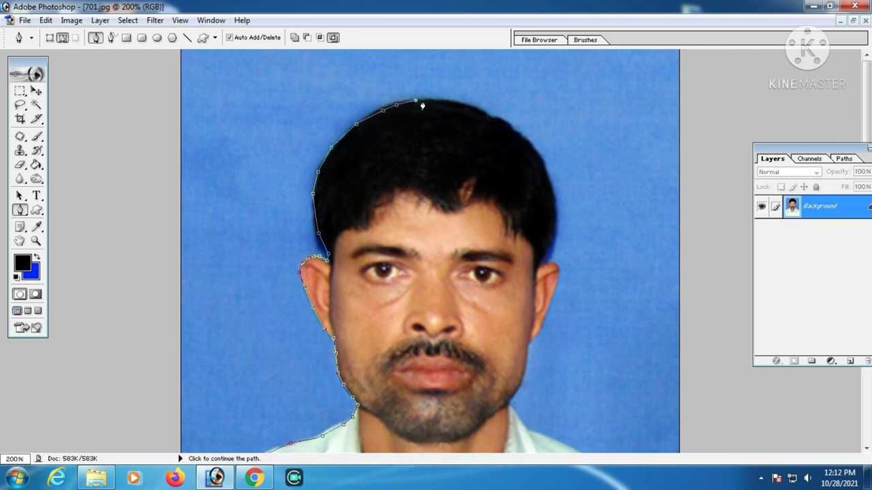
{"action": "left_click", "coordinate": [432, 99]}
{"action": "left_click", "coordinate": [474, 107]}
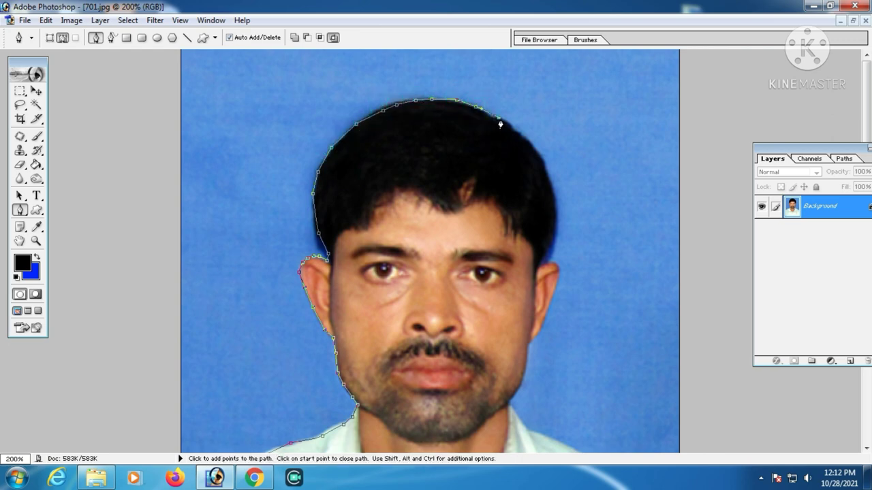
- Bring the path down the right side of the hair to the right ear
{"action": "left_click", "coordinate": [532, 147]}
{"action": "left_click", "coordinate": [543, 162]}
{"action": "left_click", "coordinate": [550, 184]}
{"action": "left_click", "coordinate": [554, 204]}
{"action": "left_click", "coordinate": [550, 242]}
{"action": "left_click", "coordinate": [540, 263]}
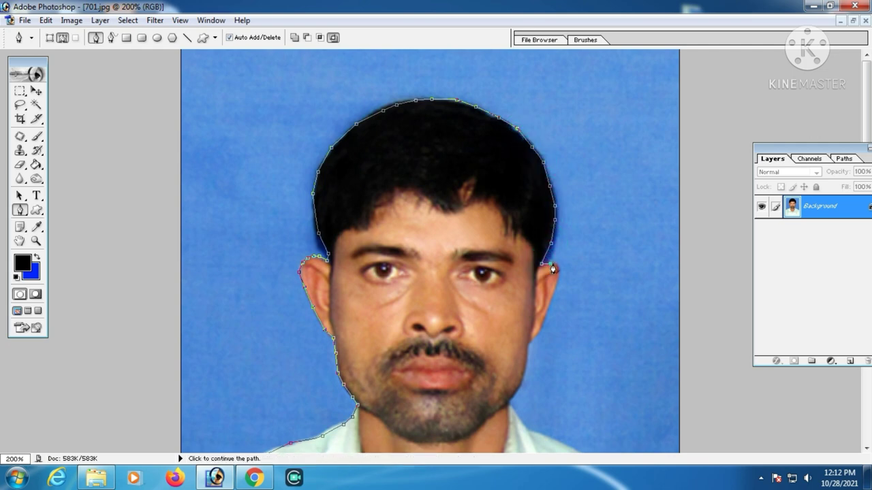
- Trace the path around the right ear down to the right jaw
{"action": "left_click", "coordinate": [551, 264]}
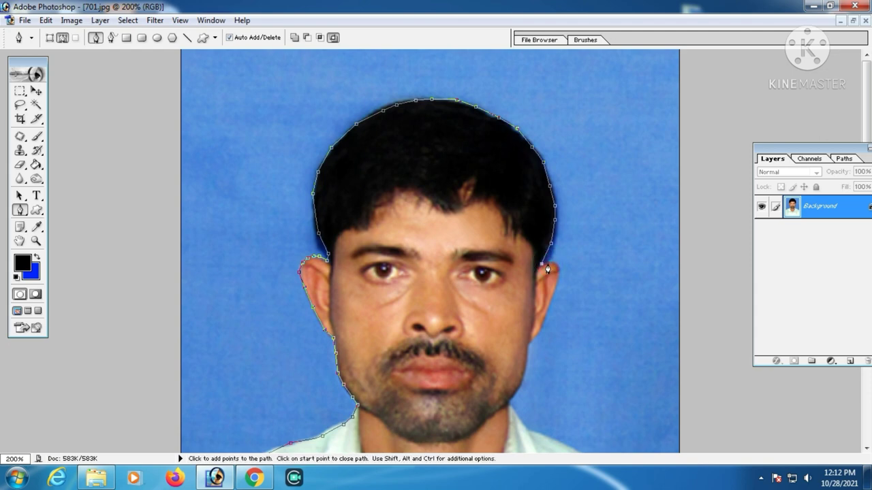
{"action": "left_click", "coordinate": [554, 265]}
{"action": "left_click", "coordinate": [559, 273]}
{"action": "left_click", "coordinate": [551, 304]}
{"action": "left_click", "coordinate": [545, 322]}
{"action": "left_click", "coordinate": [539, 336]}
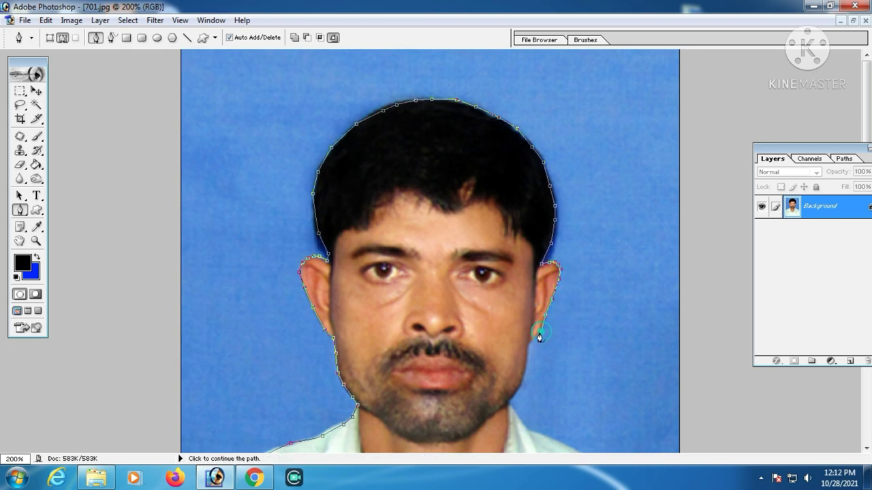
{"action": "left_click", "coordinate": [536, 341]}
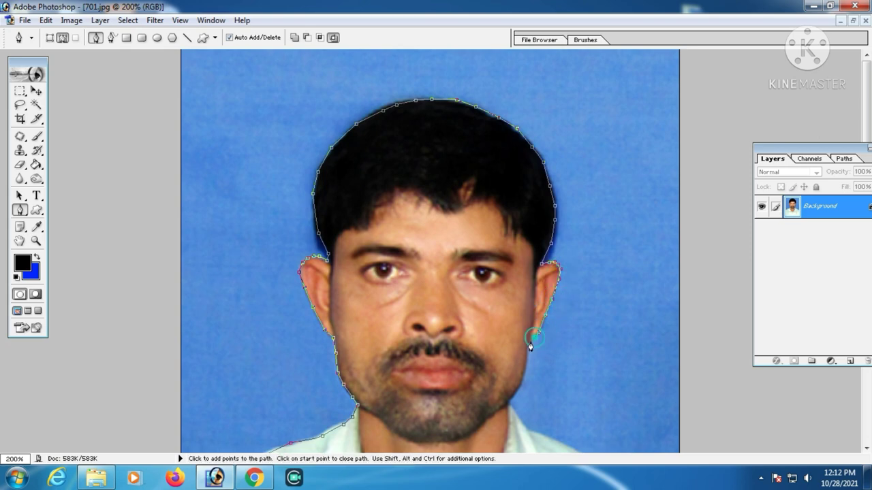
- Extend the path down the jaw, neck and right shoulder to the photo's edge, then zoom out
{"action": "left_click_drag", "start_coordinate": [531, 351], "coordinate": [531, 198]}
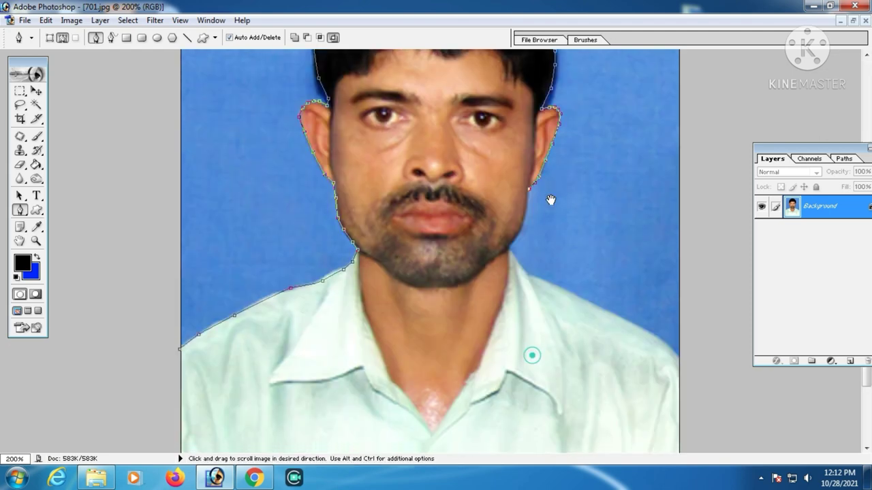
{"action": "left_click", "coordinate": [518, 221]}
{"action": "left_click", "coordinate": [515, 237]}
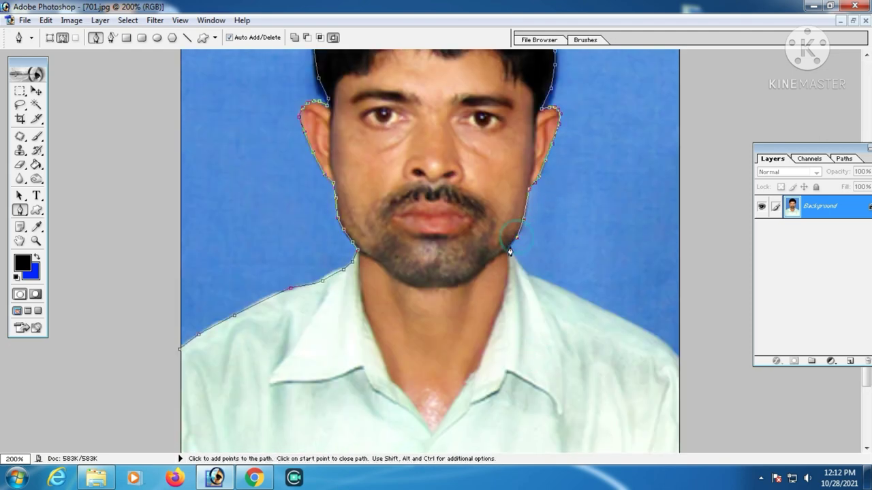
{"action": "left_click", "coordinate": [529, 276]}
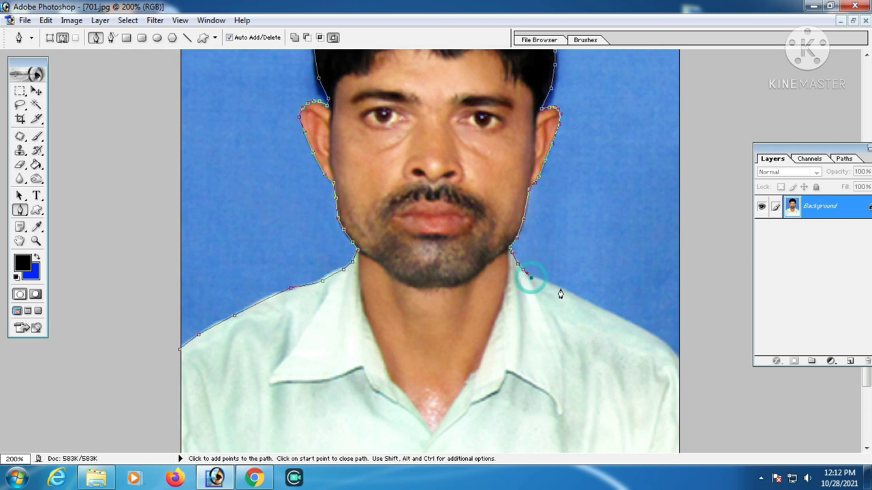
{"action": "left_click", "coordinate": [608, 313]}
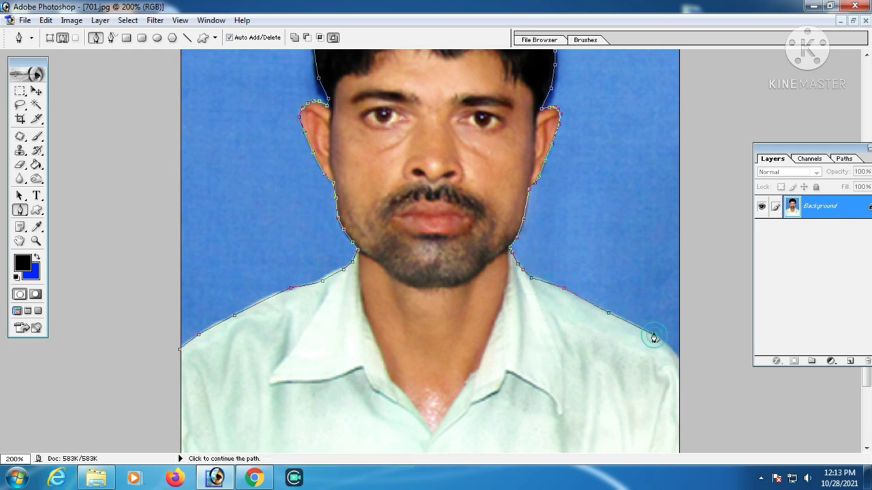
{"action": "left_click", "coordinate": [654, 335]}
{"action": "left_click", "coordinate": [679, 362]}
{"action": "scroll", "coordinate": [679, 362], "scroll_direction": "down", "scroll_amount": 1}
{"action": "left_click", "coordinate": [36, 242]}
{"action": "left_click", "coordinate": [451, 284], "text": "alt"}
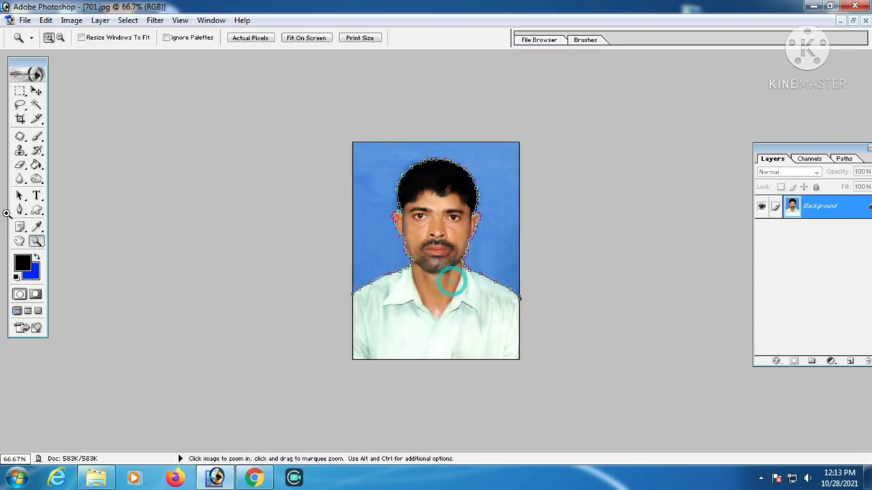
- Close the path below the photo, make it a selection, and copy the man onto Layer 1
{"action": "key", "text": "p"}
{"action": "left_click", "coordinate": [417, 390]}
{"action": "left_click", "coordinate": [330, 387]}
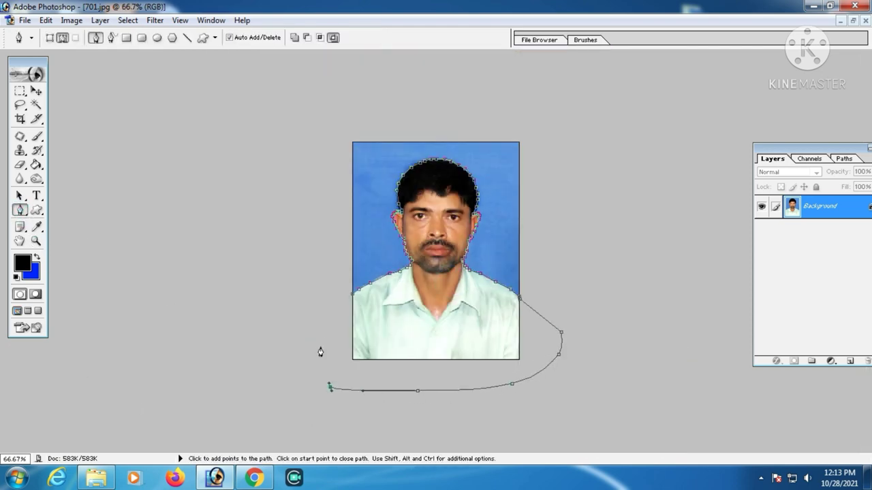
{"action": "left_click", "coordinate": [348, 298]}
{"action": "right_click", "coordinate": [414, 320]}
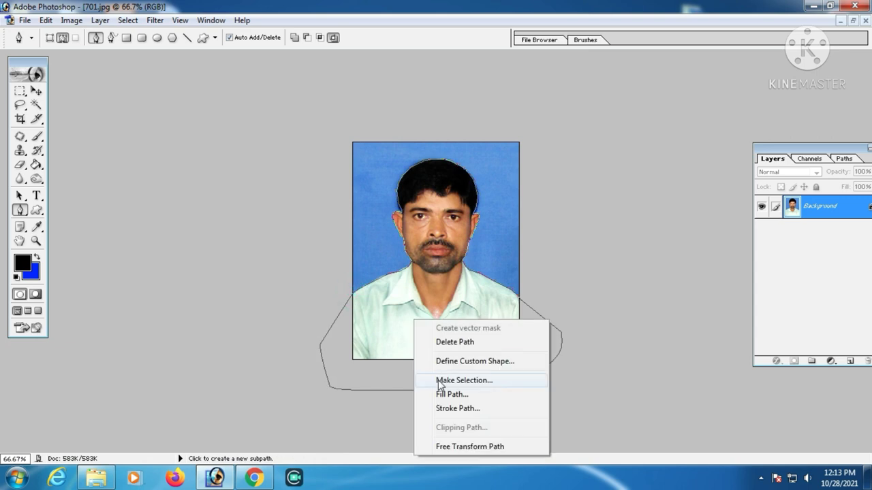
{"action": "left_click", "coordinate": [436, 379]}
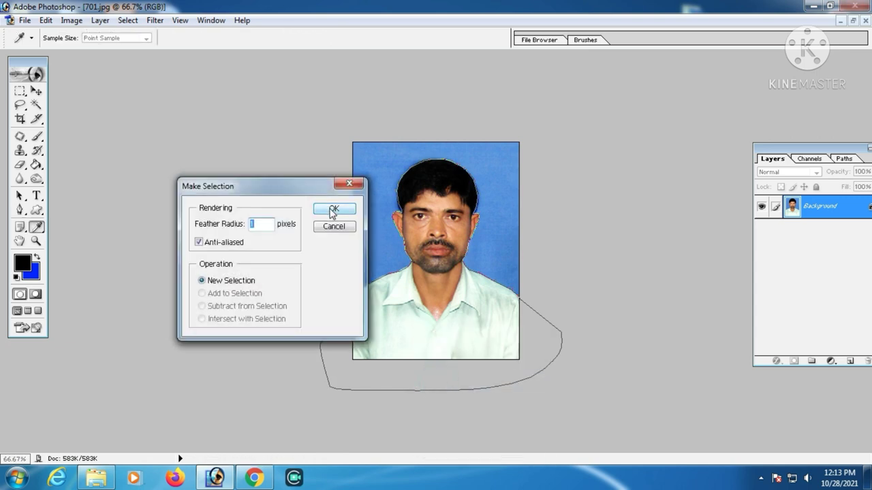
{"action": "left_click", "coordinate": [332, 211]}
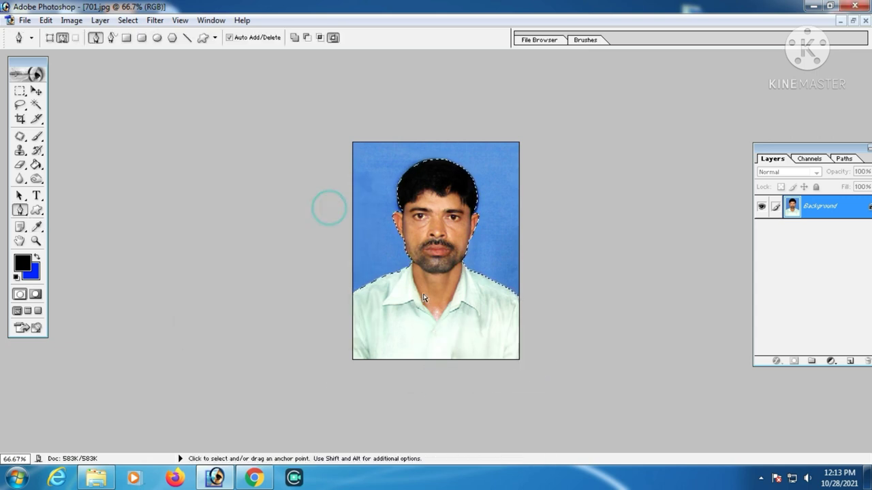
{"action": "key", "text": "ctrl+j"}
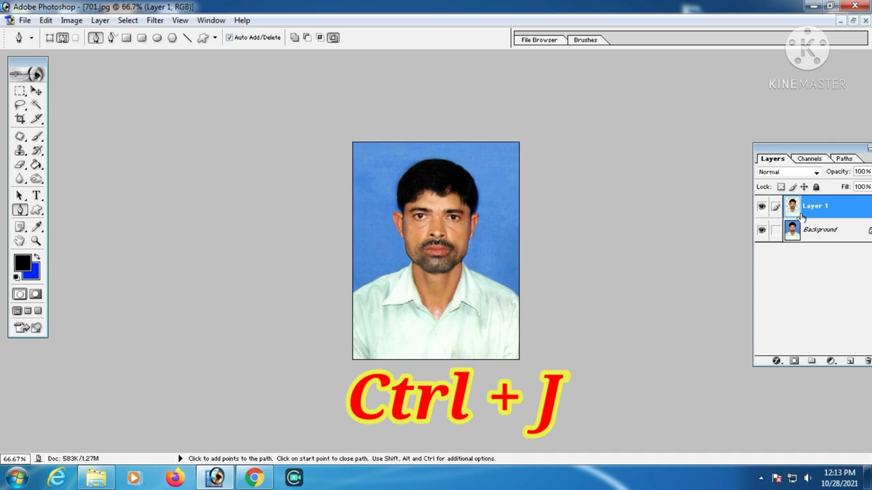
- Shift the man's cut-out up and right, then show 7011.jpg maximized in standard screen mode
{"action": "left_click", "coordinate": [36, 91]}
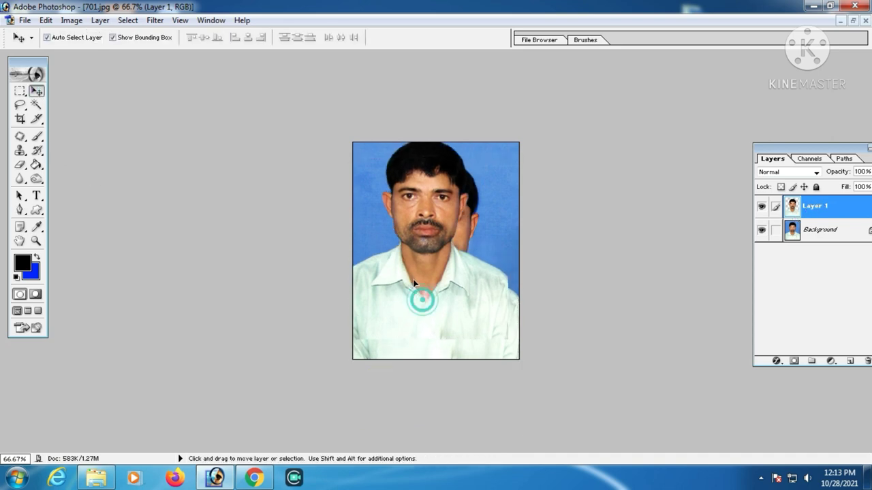
{"action": "left_click_drag", "start_coordinate": [422, 303], "coordinate": [431, 291]}
{"action": "left_click", "coordinate": [25, 312]}
{"action": "left_click", "coordinate": [17, 312]}
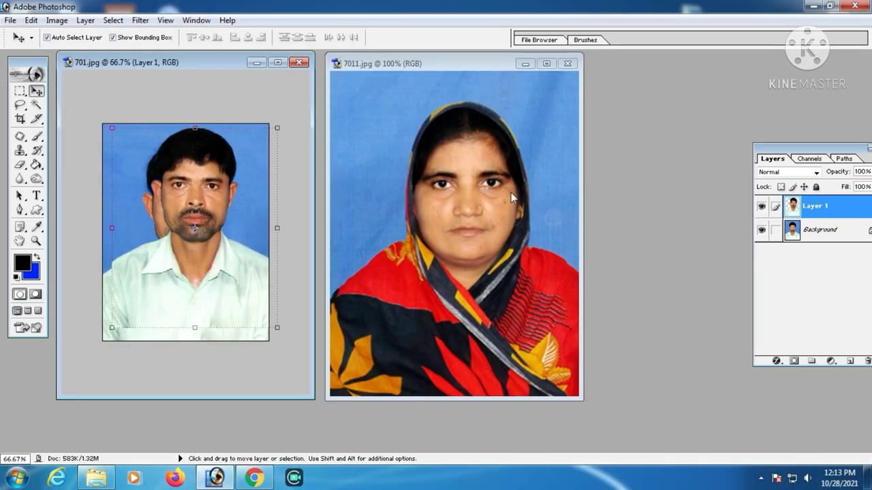
{"action": "left_click", "coordinate": [511, 192]}
{"action": "left_click", "coordinate": [548, 66]}
- Zoom to 200% and start a Pen path from the shawl's left edge up the hood
{"action": "left_click", "coordinate": [37, 240]}
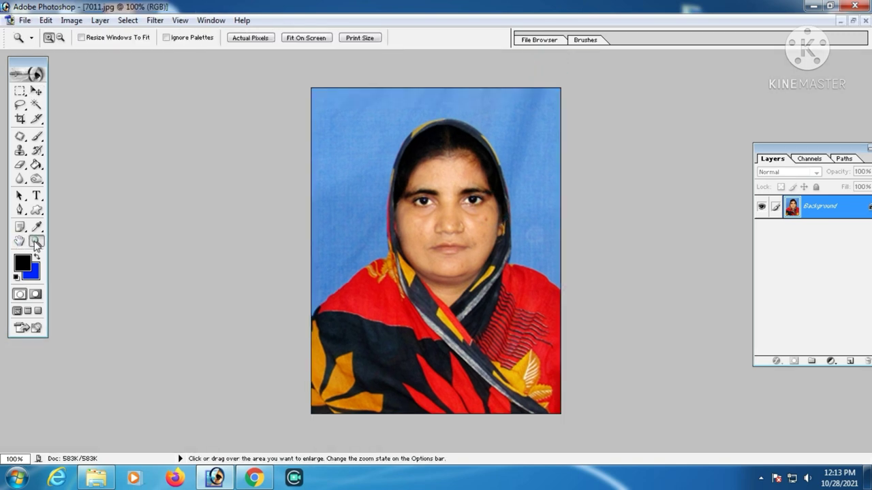
{"action": "left_click", "coordinate": [227, 266]}
{"action": "left_click", "coordinate": [20, 210]}
{"action": "scroll", "coordinate": [174, 341], "scroll_direction": "down", "scroll_amount": 1}
{"action": "left_click", "coordinate": [173, 335]}
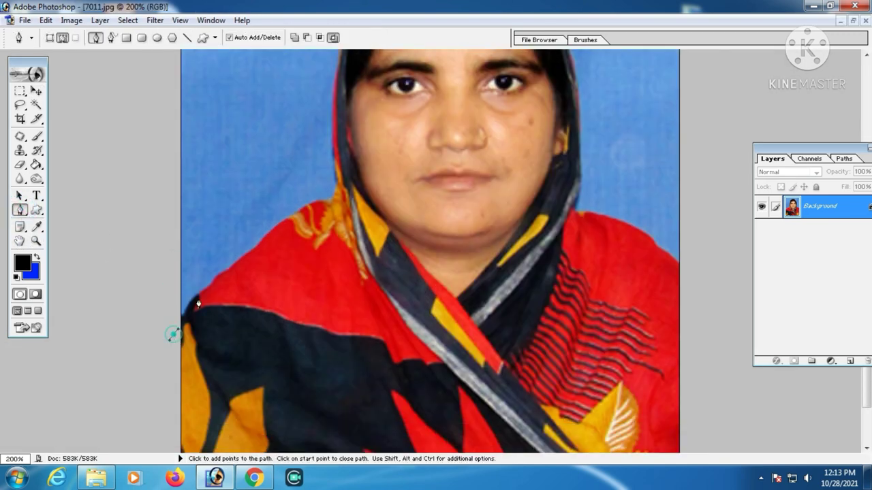
{"action": "left_click", "coordinate": [249, 256]}
{"action": "left_click", "coordinate": [290, 219]}
{"action": "left_click", "coordinate": [323, 201]}
{"action": "left_click", "coordinate": [331, 202]}
{"action": "left_click", "coordinate": [336, 190]}
{"action": "left_click", "coordinate": [337, 173]}
- Trace the path over the top of the head and down the hood's right edge
{"action": "left_click_drag", "start_coordinate": [333, 118], "coordinate": [328, 286]}
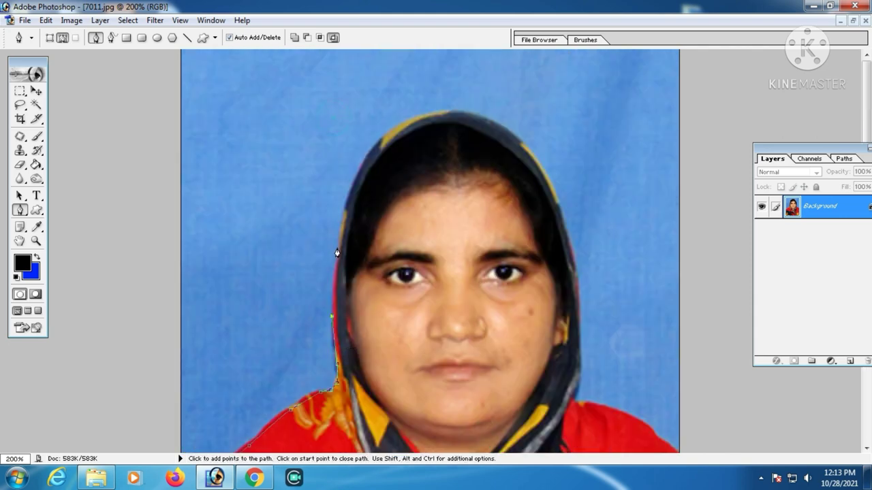
{"action": "left_click", "coordinate": [343, 217]}
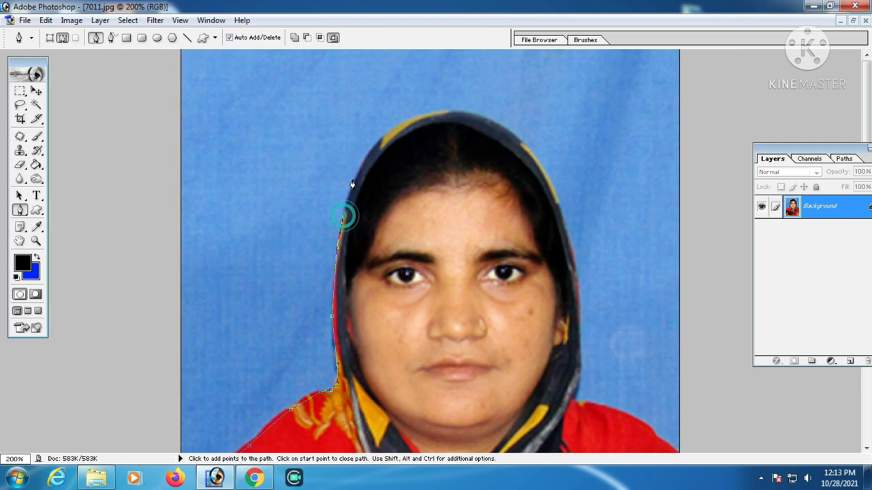
{"action": "left_click", "coordinate": [374, 147]}
{"action": "left_click", "coordinate": [454, 114]}
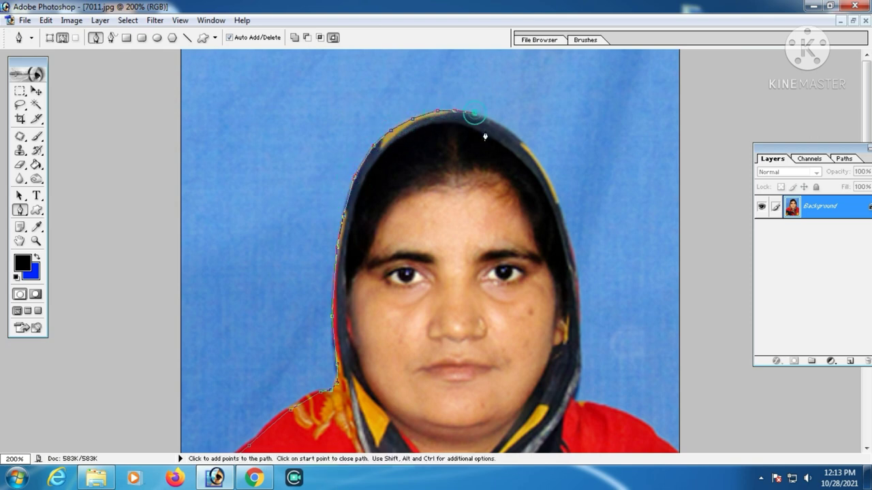
{"action": "left_click", "coordinate": [524, 144]}
{"action": "left_click", "coordinate": [543, 175]}
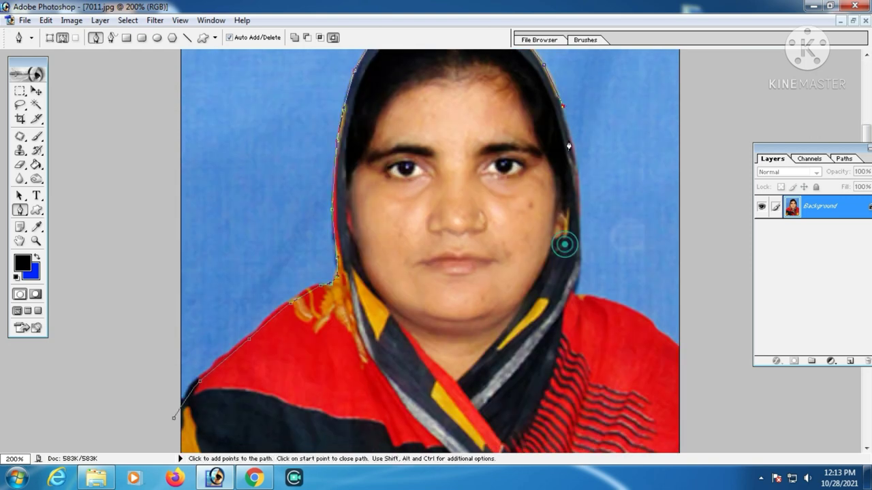
{"action": "left_click", "coordinate": [563, 244]}
- Continue the path down to the shawl's right shoulder edge, then zoom out to 66.7%
{"action": "scroll", "coordinate": [563, 244], "scroll_direction": "down", "scroll_amount": 3}
{"action": "left_click", "coordinate": [571, 150]}
{"action": "left_click", "coordinate": [575, 186]}
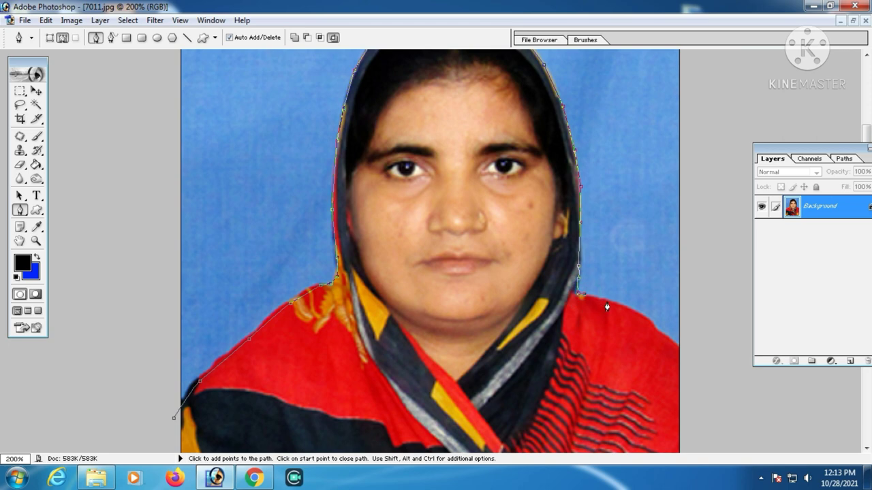
{"action": "left_click", "coordinate": [642, 318]}
{"action": "left_click", "coordinate": [678, 350]}
{"action": "scroll", "coordinate": [678, 334], "scroll_direction": "down", "scroll_amount": 3}
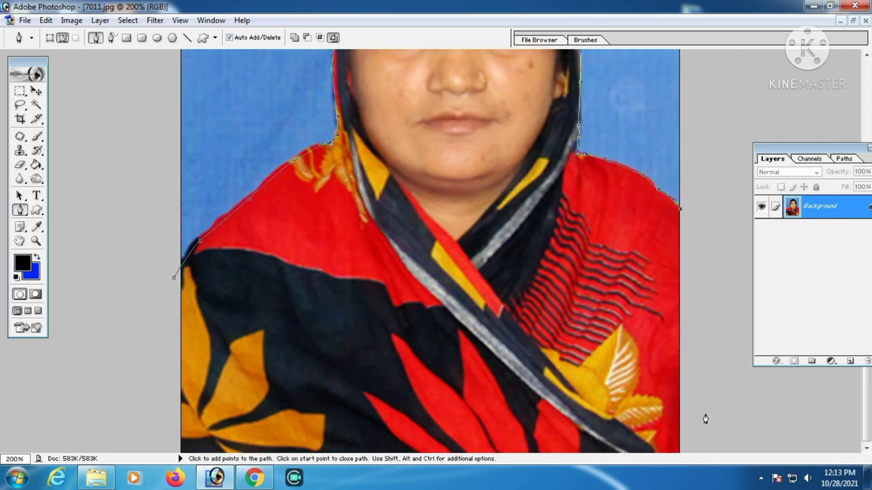
{"action": "left_click", "coordinate": [81, 238], "text": "alt"}
{"action": "left_click", "coordinate": [177, 237], "text": "alt"}
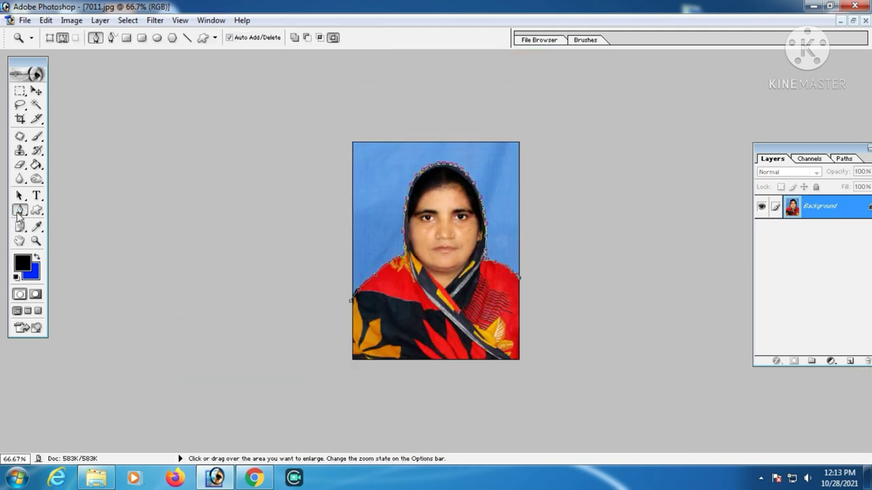
- Close the woman's path below the photo, make it a selection, and copy her with Ctrl+J
{"action": "left_click", "coordinate": [411, 390]}
{"action": "left_click_drag", "start_coordinate": [351, 383], "coordinate": [346, 371]}
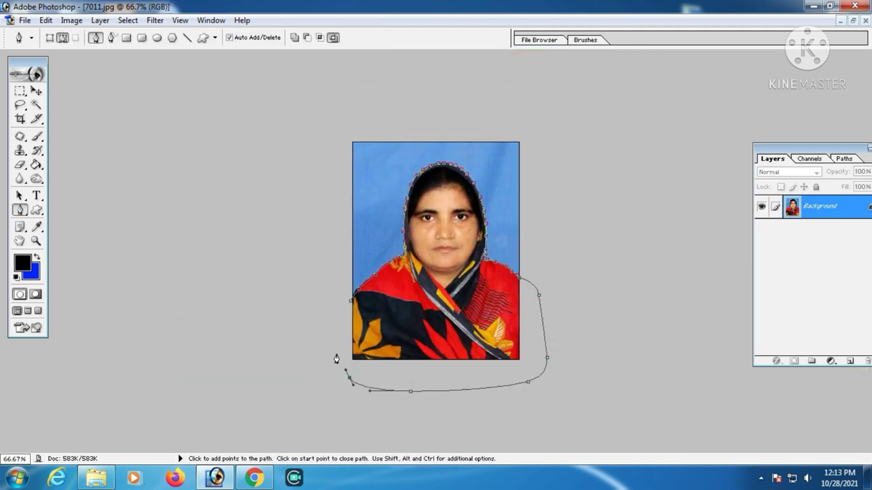
{"action": "left_click", "coordinate": [351, 298]}
{"action": "right_click", "coordinate": [426, 299]}
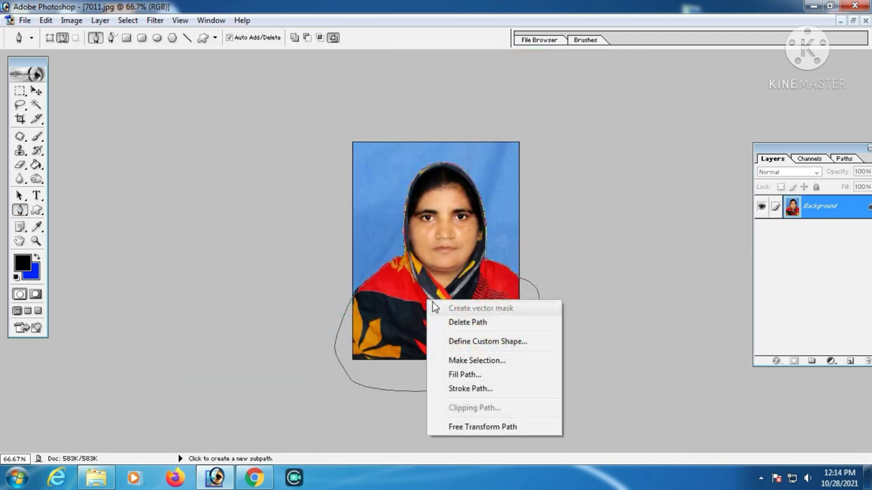
{"action": "left_click", "coordinate": [462, 361]}
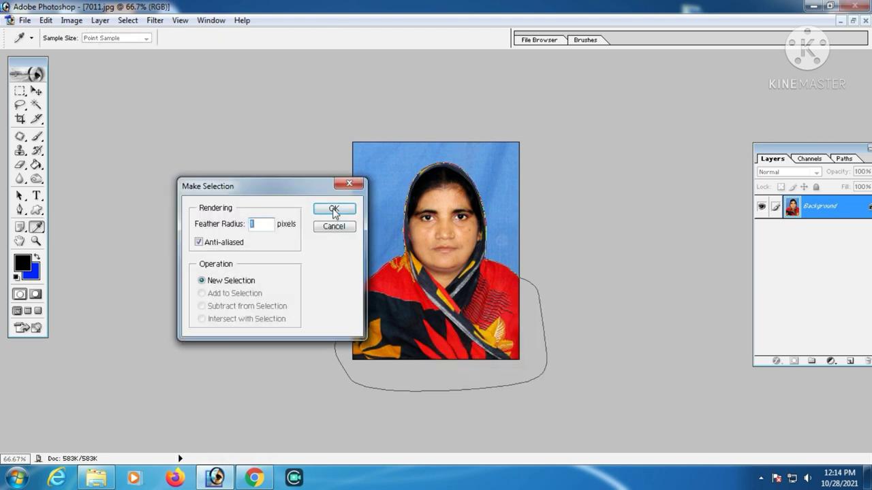
{"action": "left_click", "coordinate": [334, 209]}
{"action": "key", "text": "ctrl+j"}
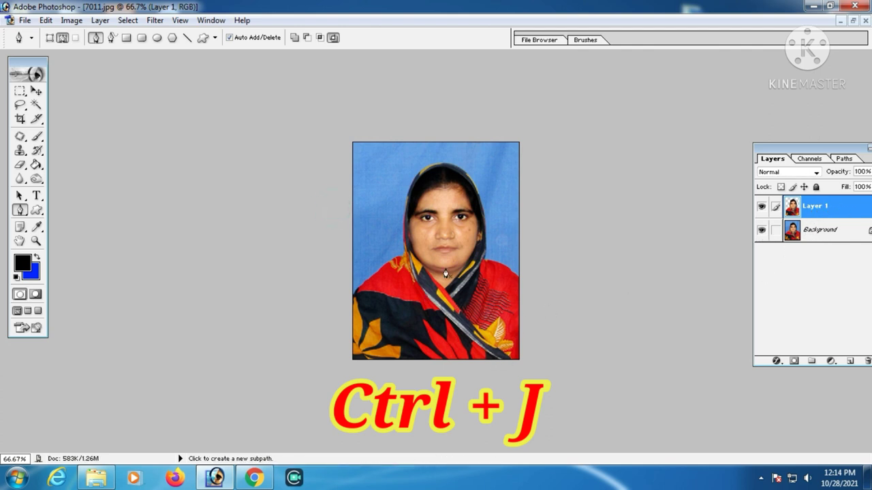
- Shift the woman's Layer 1 upward, place 7011.jpg next to 701.jpg, and begin a new document
{"action": "left_click", "coordinate": [36, 91]}
{"action": "left_click_drag", "start_coordinate": [451, 293], "coordinate": [451, 267]}
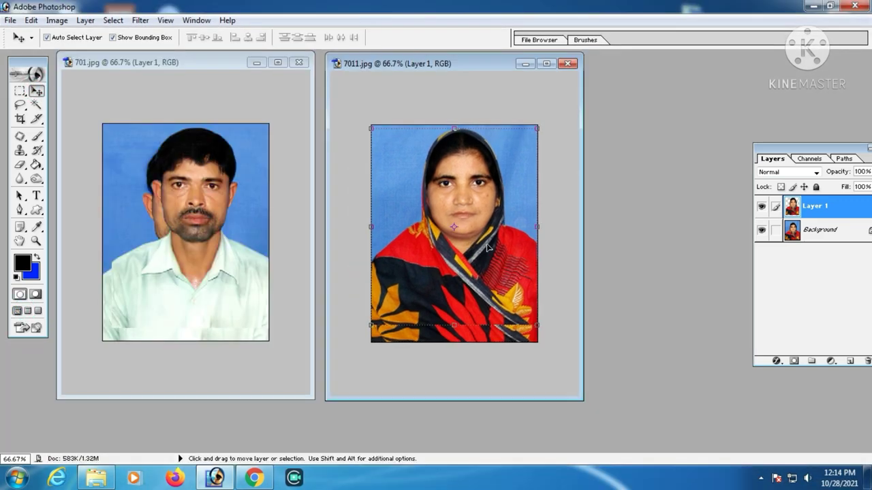
{"action": "left_click_drag", "start_coordinate": [460, 67], "coordinate": [346, 84]}
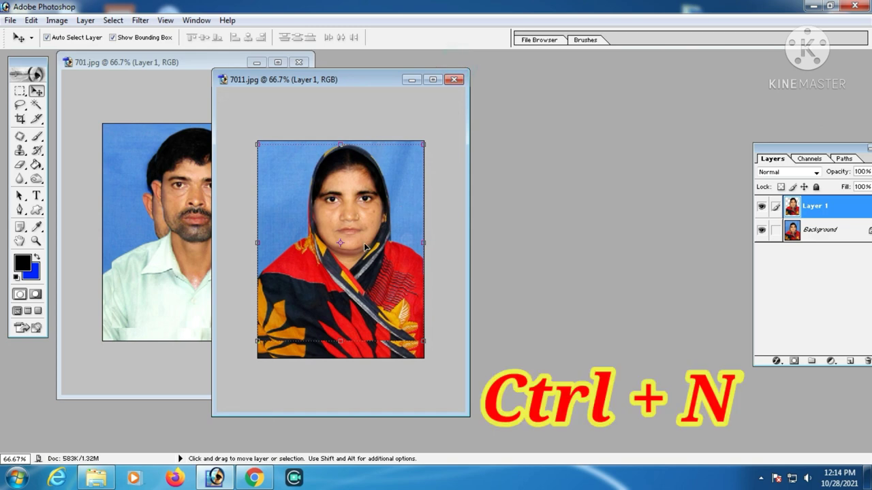
{"action": "key", "text": "ctrl+n"}
- Create a new document from the 4 x 6 preset and place Untitled-1 right of both photos
{"action": "left_click", "coordinate": [647, 157]}
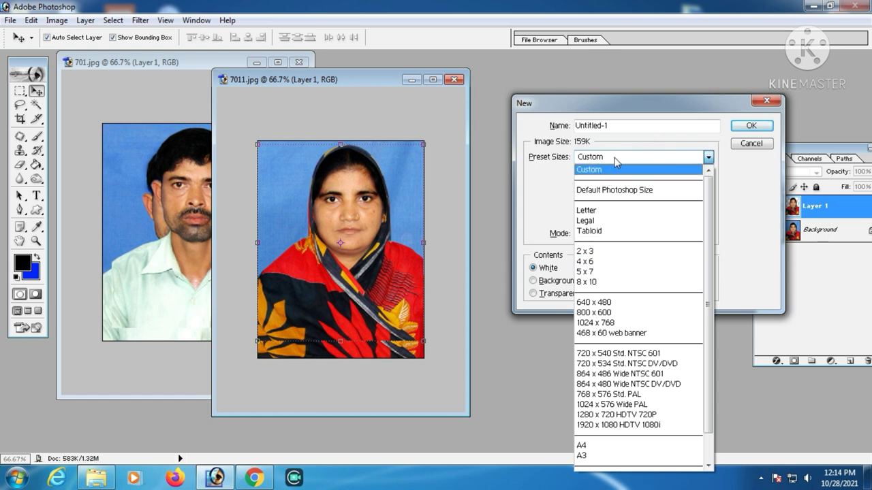
{"action": "left_click", "coordinate": [590, 263]}
{"action": "left_click", "coordinate": [745, 125]}
{"action": "left_click_drag", "start_coordinate": [191, 75], "coordinate": [402, 87]}
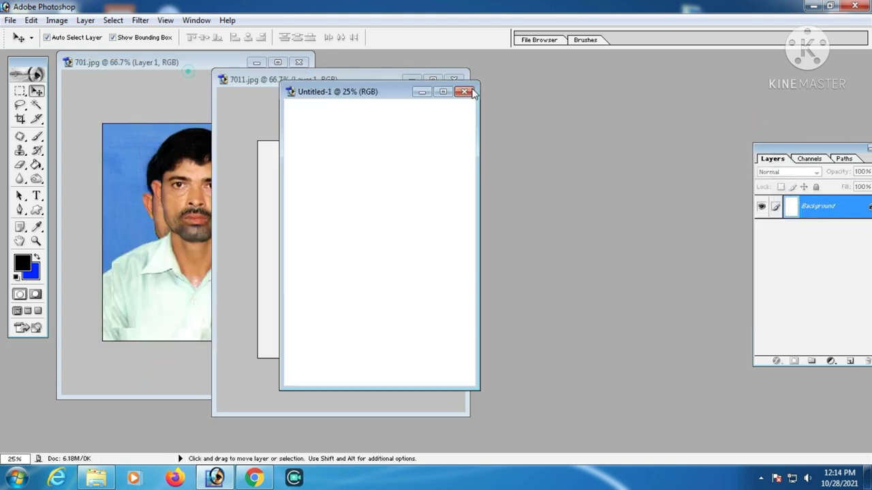
{"action": "left_click_drag", "start_coordinate": [474, 93], "coordinate": [625, 80]}
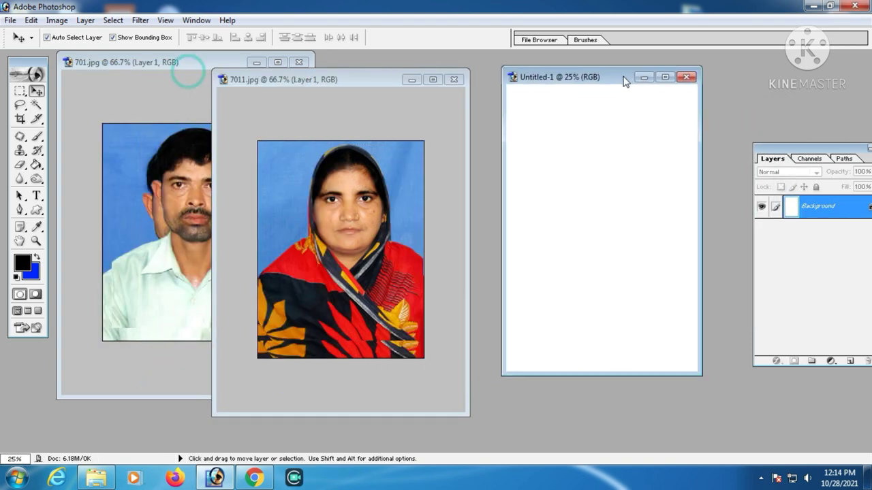
- Pick blue as the background colour and fill the Untitled-1 canvas with it
{"action": "left_click", "coordinate": [623, 237]}
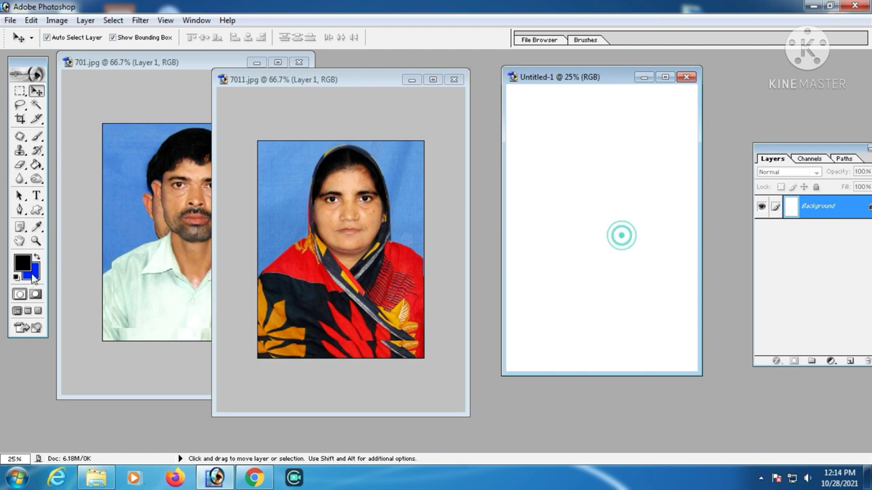
{"action": "left_click", "coordinate": [32, 274]}
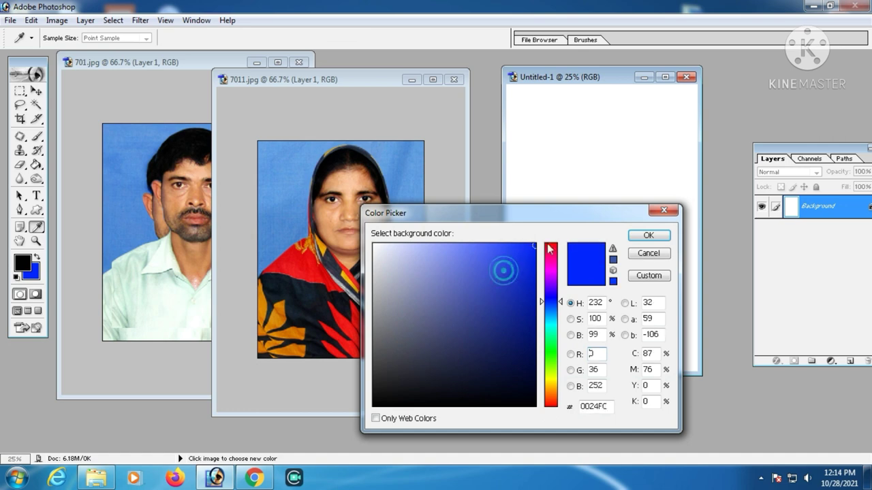
{"action": "left_click", "coordinate": [643, 236]}
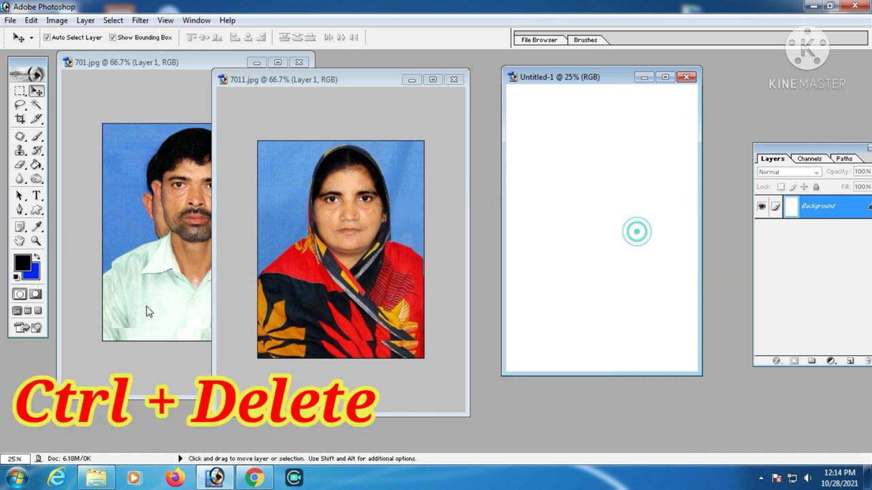
{"action": "key", "text": "ctrl+Delete"}
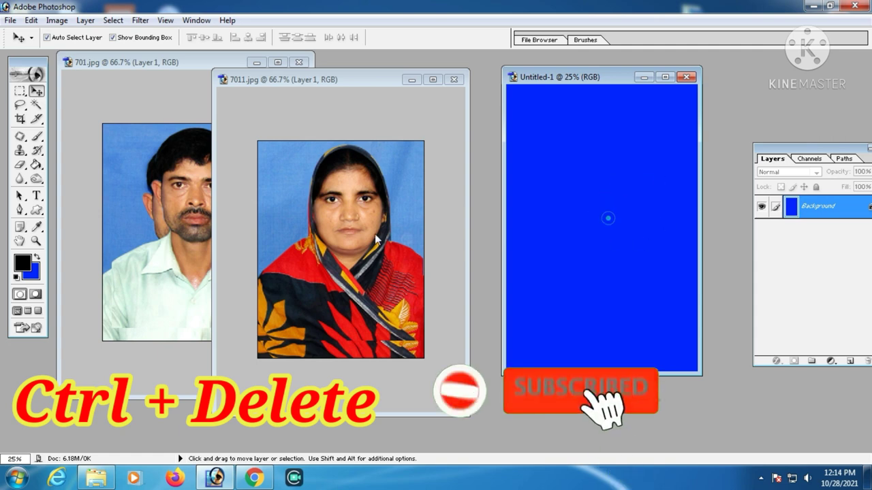
{"action": "left_click", "coordinate": [342, 228]}
- Drag the woman's and man's cut-outs onto the blue canvas, then maximize it at 66.7%
{"action": "left_click_drag", "start_coordinate": [342, 228], "coordinate": [646, 217]}
{"action": "mouse_move", "coordinate": [187, 197]}
{"action": "left_mouse_down"}
{"action": "mouse_move", "coordinate": [273, 217]}
{"action": "mouse_move", "coordinate": [546, 219]}
{"action": "mouse_move", "coordinate": [560, 212]}
{"action": "mouse_move", "coordinate": [553, 212]}
{"action": "left_mouse_up"}
{"action": "left_click", "coordinate": [646, 229]}
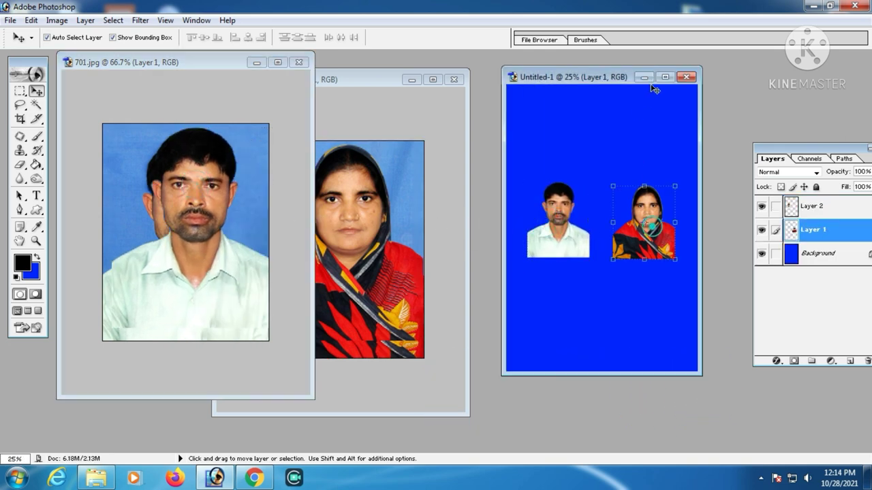
{"action": "left_click", "coordinate": [666, 79]}
{"action": "left_click", "coordinate": [20, 242]}
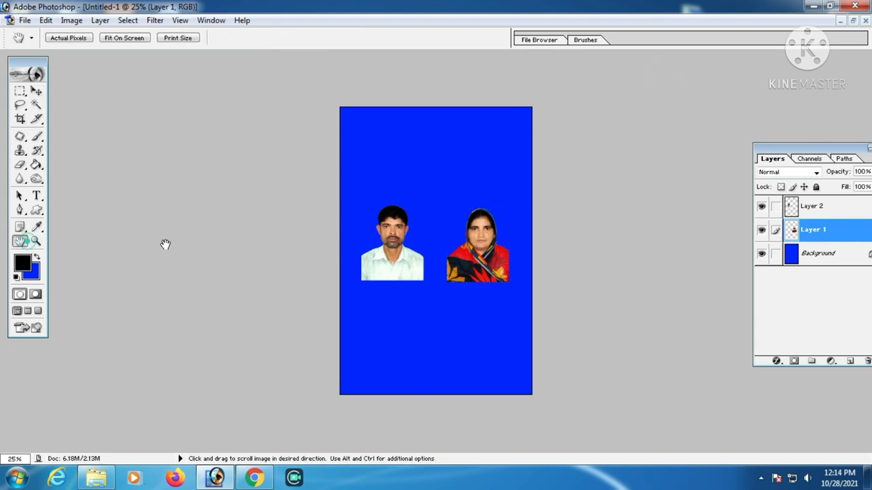
{"action": "left_click", "coordinate": [35, 243]}
{"action": "left_click", "coordinate": [547, 275]}
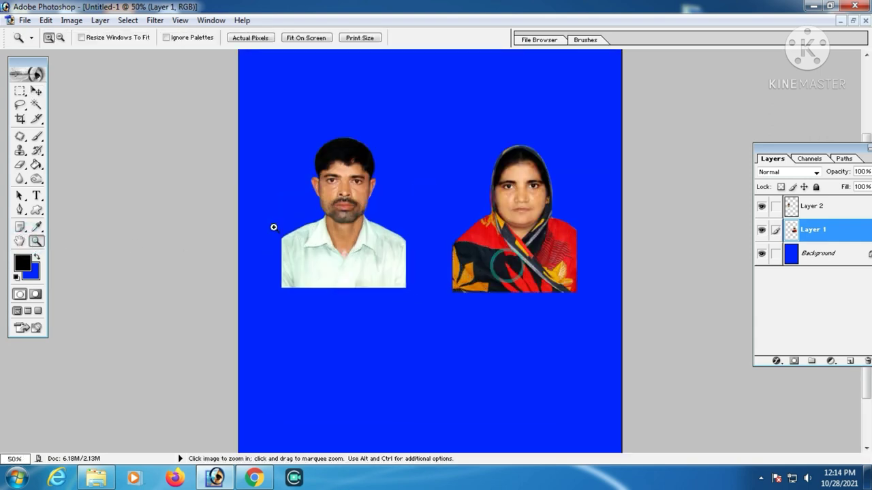
{"action": "key", "text": "v"}
{"action": "left_click", "coordinate": [541, 258]}
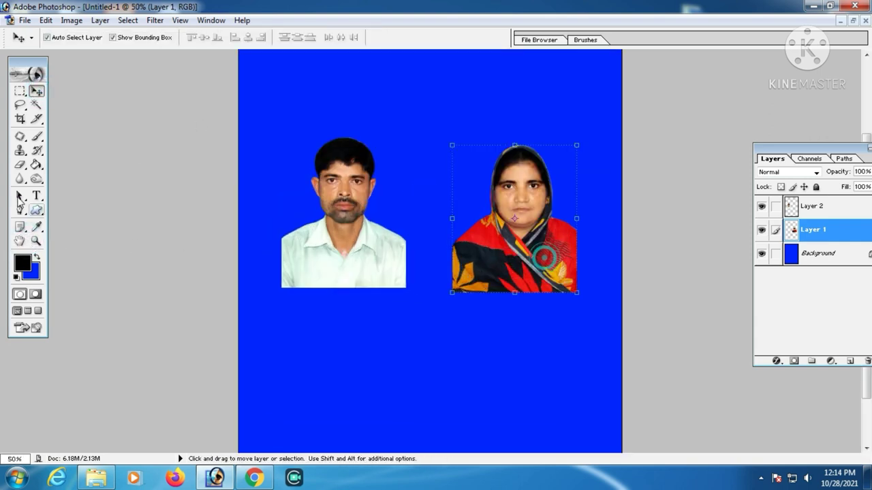
{"action": "key", "text": "z"}
{"action": "left_click", "coordinate": [382, 270]}
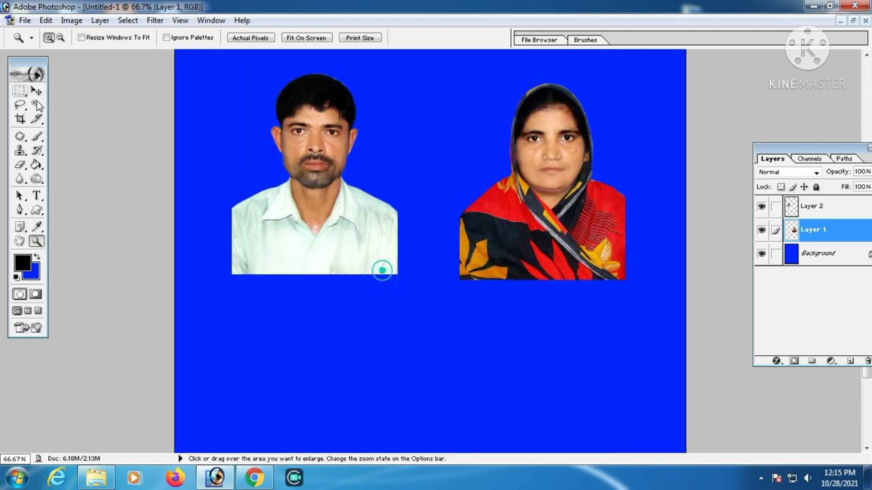
- With the Move tool, reposition the man's and woman's cut-outs up and slightly right
{"action": "key", "text": "v"}
{"action": "left_click_drag", "start_coordinate": [286, 239], "coordinate": [336, 227]}
{"action": "left_click_drag", "start_coordinate": [528, 240], "coordinate": [533, 224]}
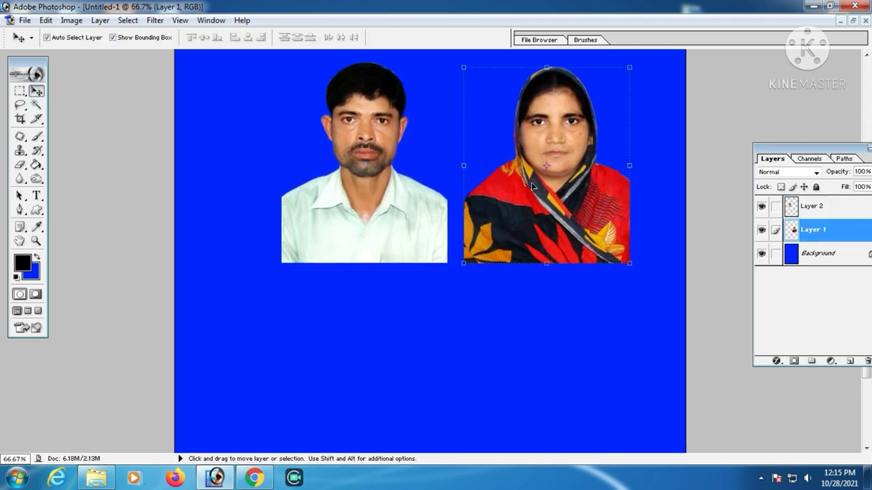
{"action": "left_click_drag", "start_coordinate": [554, 197], "coordinate": [551, 201]}
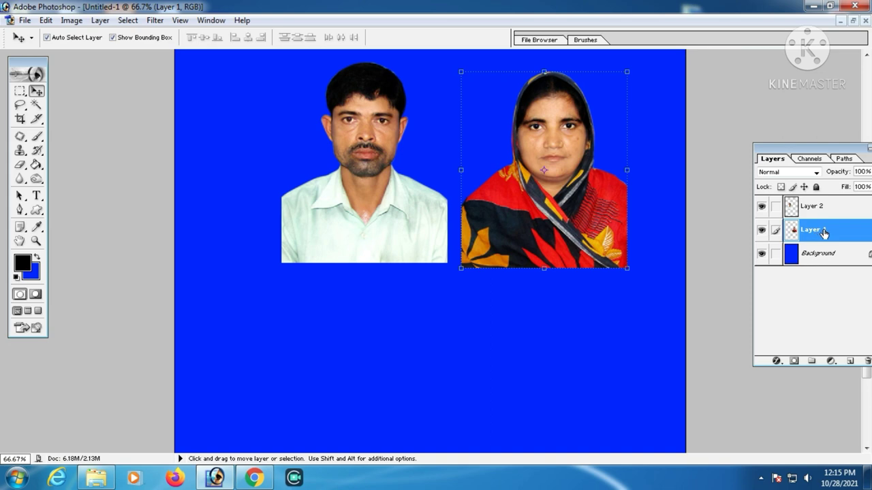
- Stack the woman's Layer 1 above Layer 2 and slide her photo left against the man's
{"action": "left_click_drag", "start_coordinate": [823, 232], "coordinate": [817, 200]}
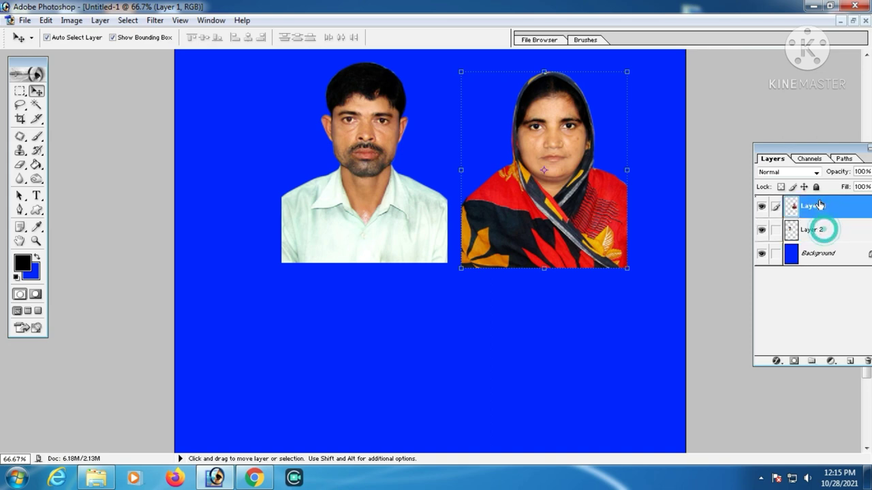
{"action": "left_click_drag", "start_coordinate": [512, 230], "coordinate": [488, 231]}
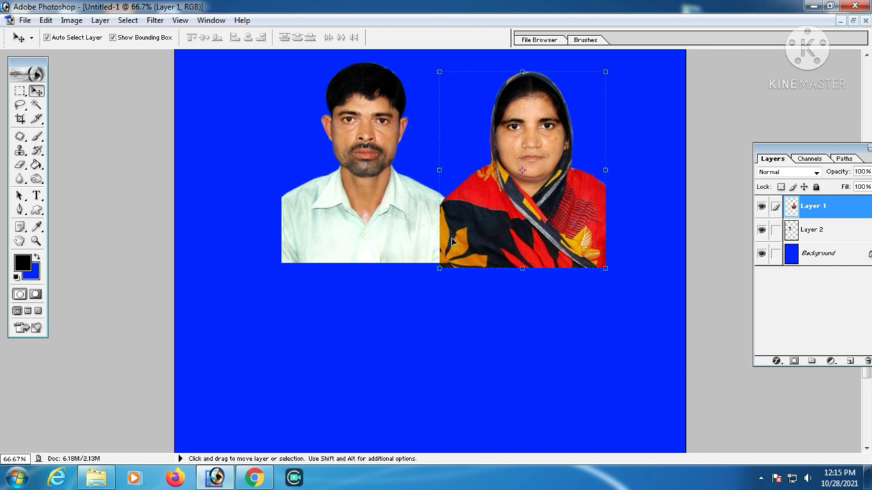
{"action": "left_click", "coordinate": [410, 233]}
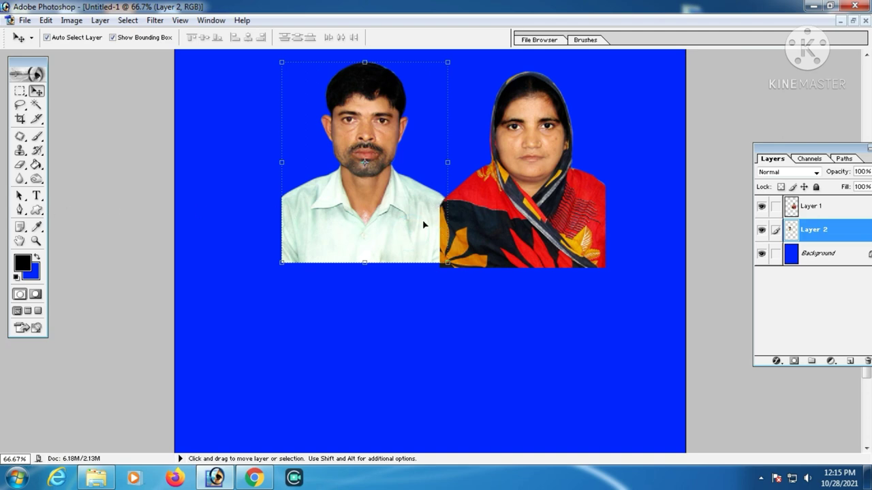
- Trace a closed Pen path along the man's shoulder where the woman's photo meets it
{"action": "left_click", "coordinate": [19, 211]}
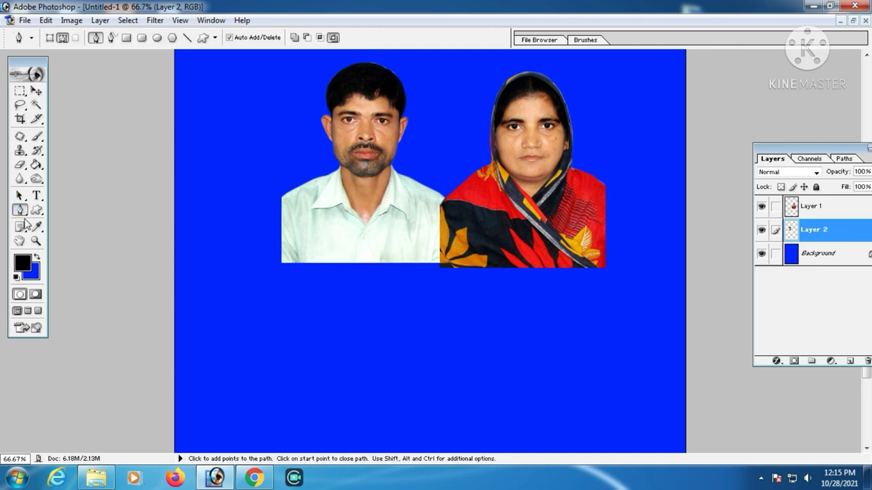
{"action": "left_click", "coordinate": [444, 198]}
{"action": "left_click", "coordinate": [445, 202]}
{"action": "left_click", "coordinate": [440, 216]}
{"action": "left_click", "coordinate": [439, 221]}
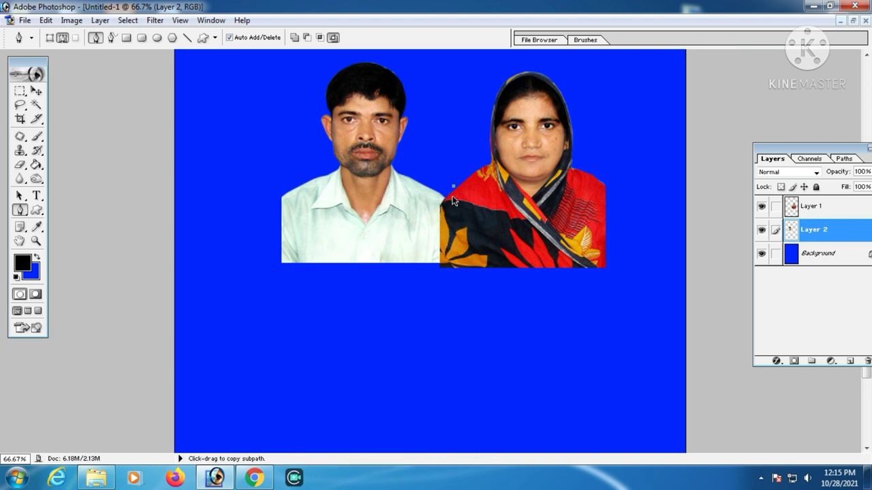
{"action": "left_click", "coordinate": [461, 179]}
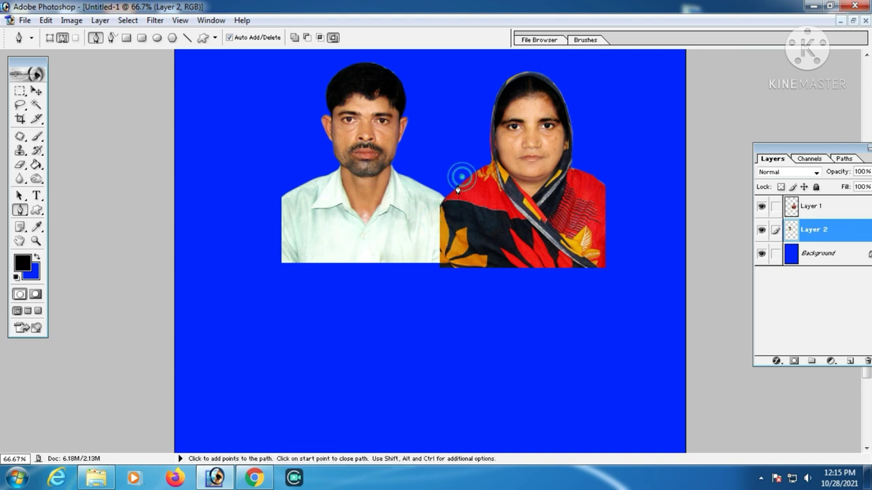
{"action": "left_click", "coordinate": [441, 225]}
{"action": "left_click", "coordinate": [440, 267]}
{"action": "left_click", "coordinate": [431, 292]}
{"action": "left_click", "coordinate": [459, 155]}
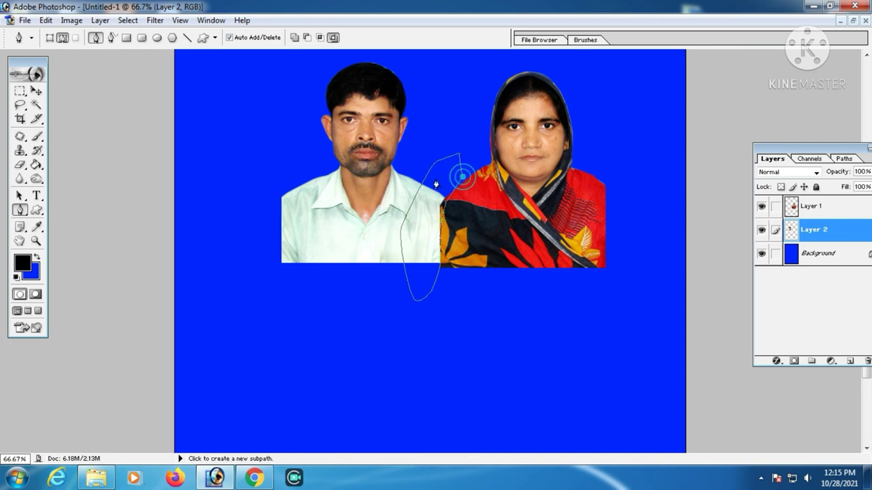
- Convert the traced path into a selection, then select Layer 1
{"action": "right_click", "coordinate": [436, 184]}
{"action": "left_click", "coordinate": [477, 238]}
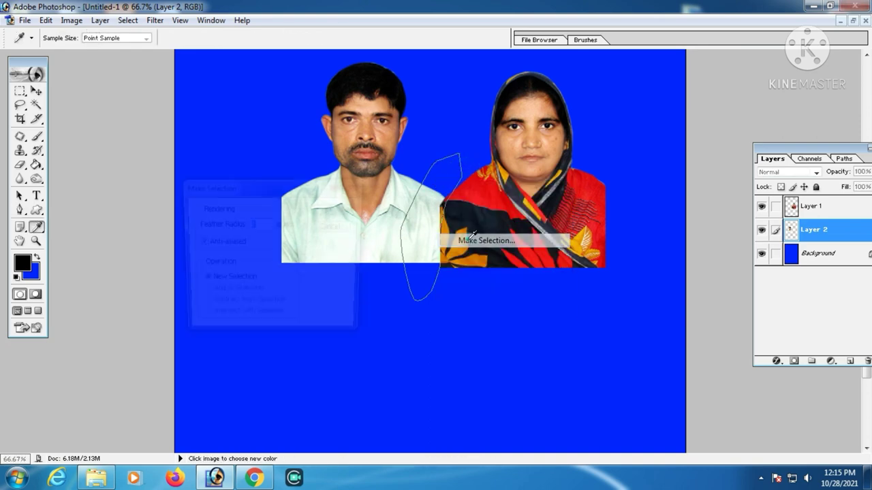
{"action": "left_click", "coordinate": [341, 208]}
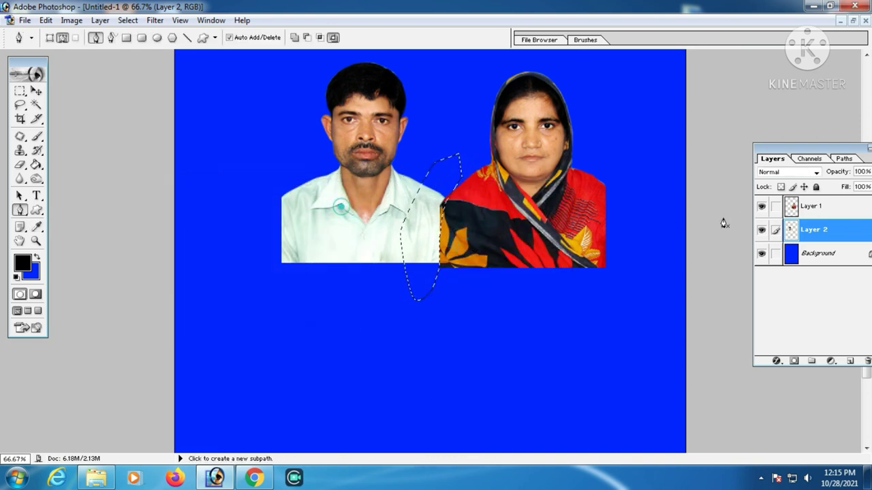
{"action": "left_click", "coordinate": [818, 208]}
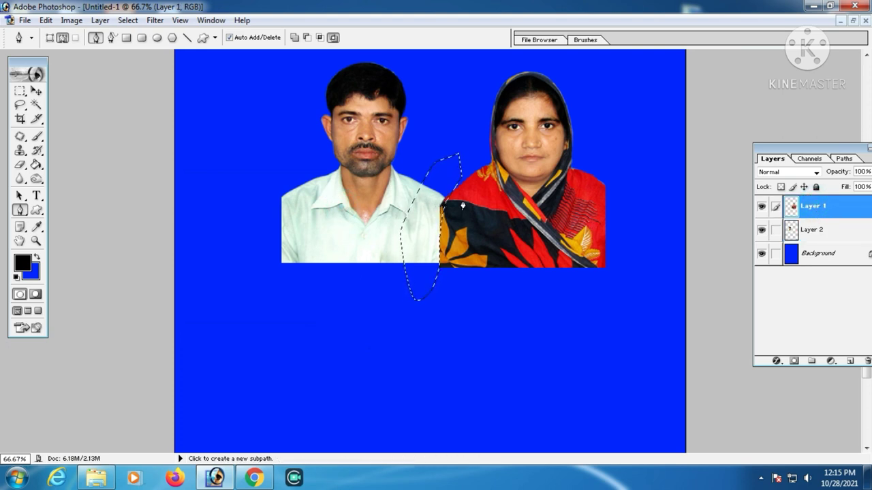
- Deselect, zoom out, and crop the canvas around both photos with blue above
{"action": "key", "text": "ctrl+d"}
{"action": "left_click", "coordinate": [35, 240]}
{"action": "left_click", "coordinate": [456, 237], "text": "alt"}
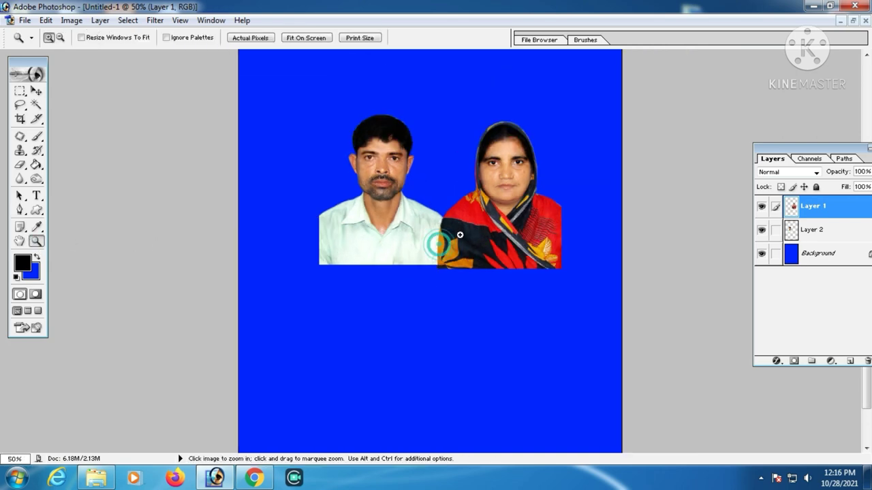
{"action": "left_click", "coordinate": [20, 119]}
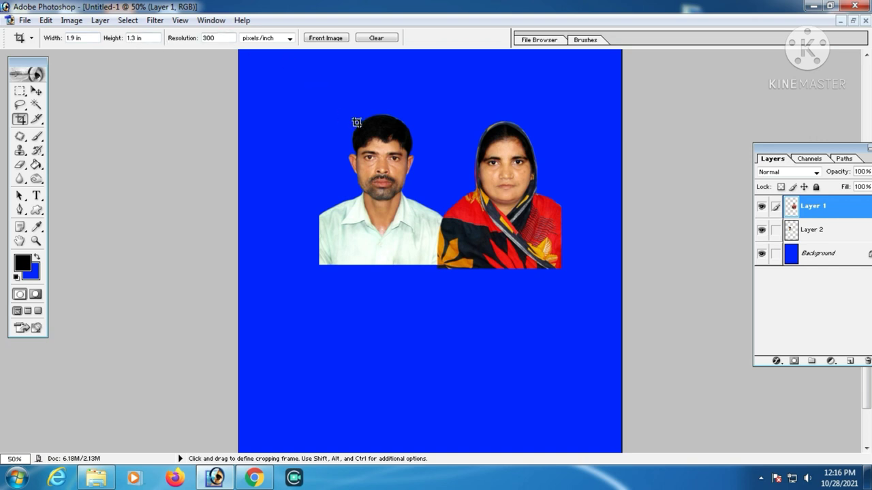
{"action": "left_click_drag", "start_coordinate": [328, 94], "coordinate": [561, 253]}
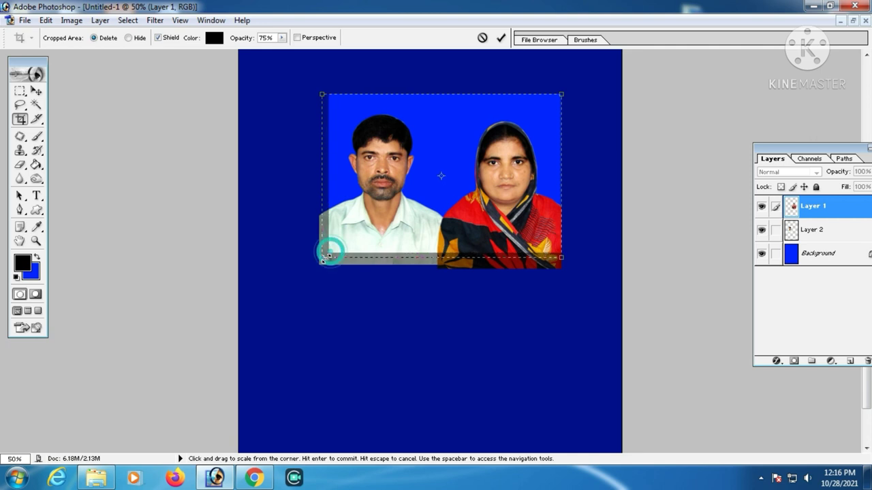
{"action": "left_click_drag", "start_coordinate": [328, 253], "coordinate": [321, 256]}
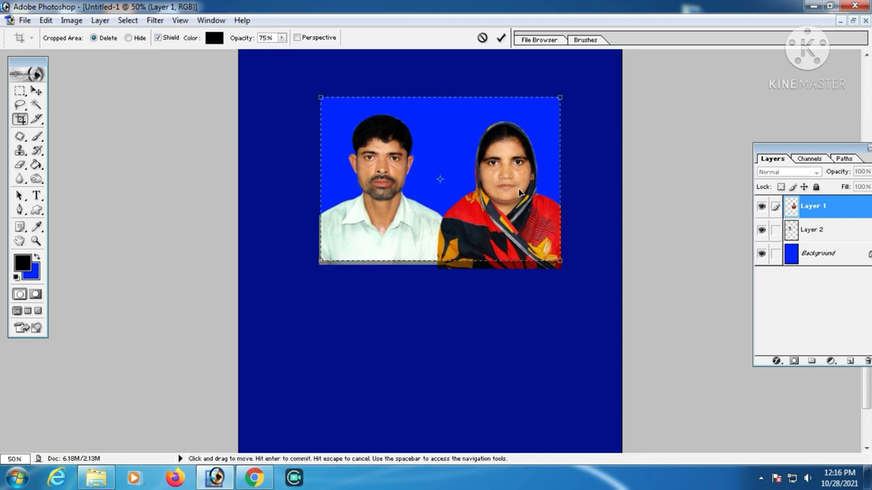
{"action": "key", "text": "Return"}
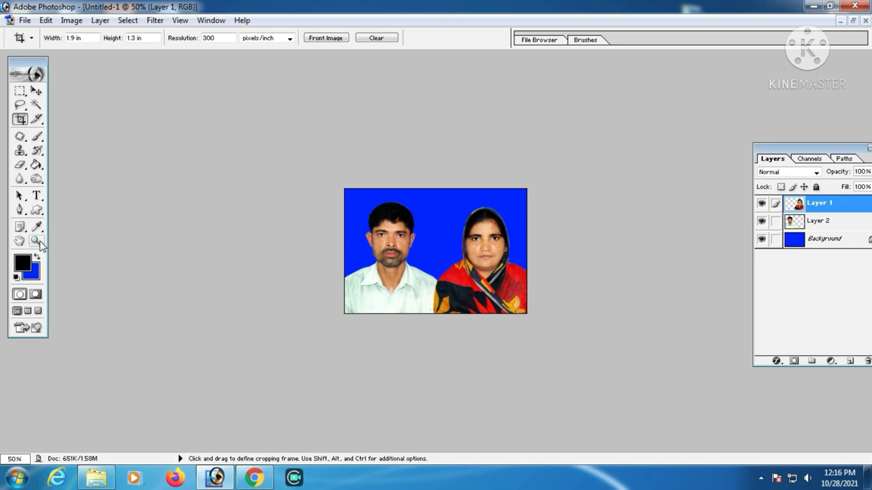
- Zoom in on the cropped picture and merge all visible layers
{"action": "left_click", "coordinate": [35, 241]}
{"action": "left_click", "coordinate": [419, 276]}
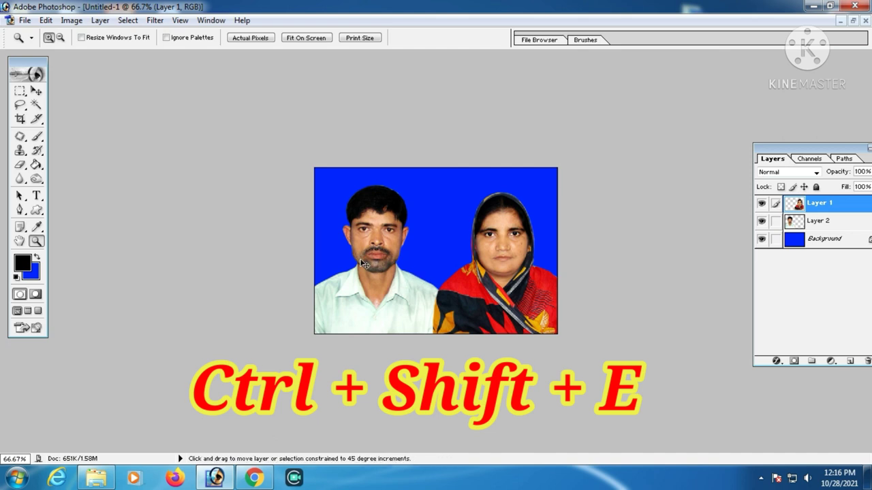
{"action": "key", "text": "ctrl+shift+e"}
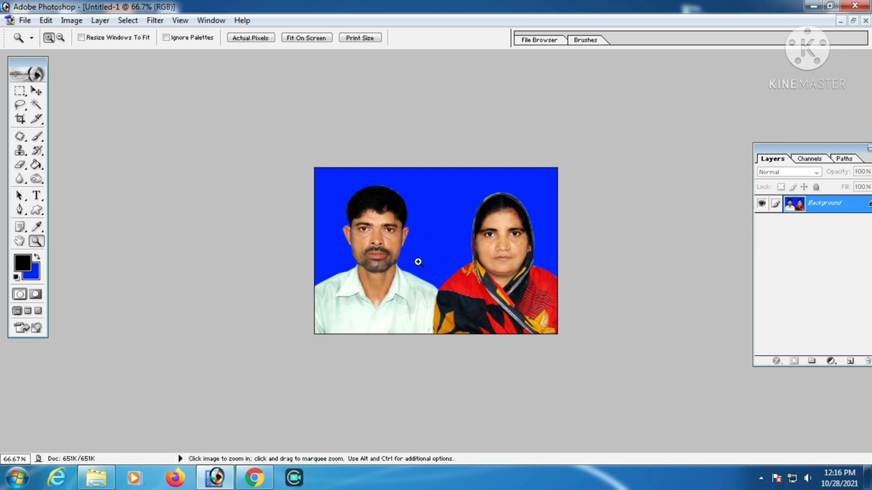
- Select the entire image, apply a black Stroke around it, then deselect
{"action": "left_click", "coordinate": [20, 92]}
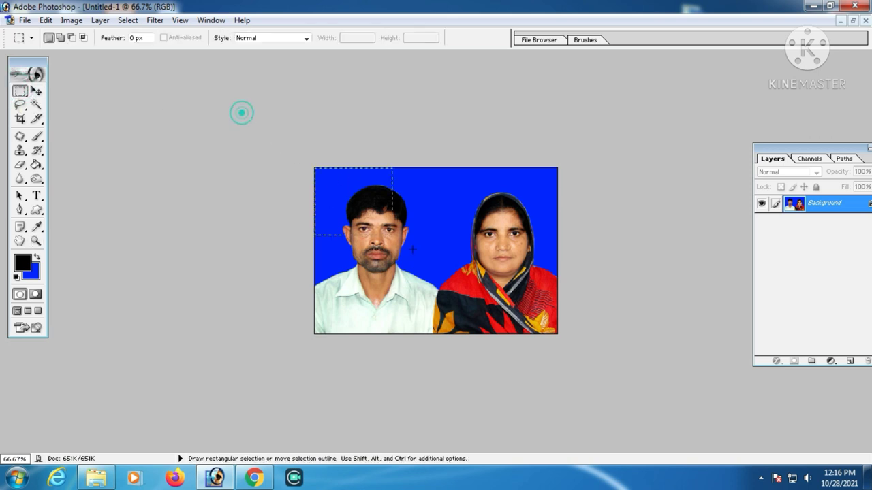
{"action": "key", "text": "ctrl+a"}
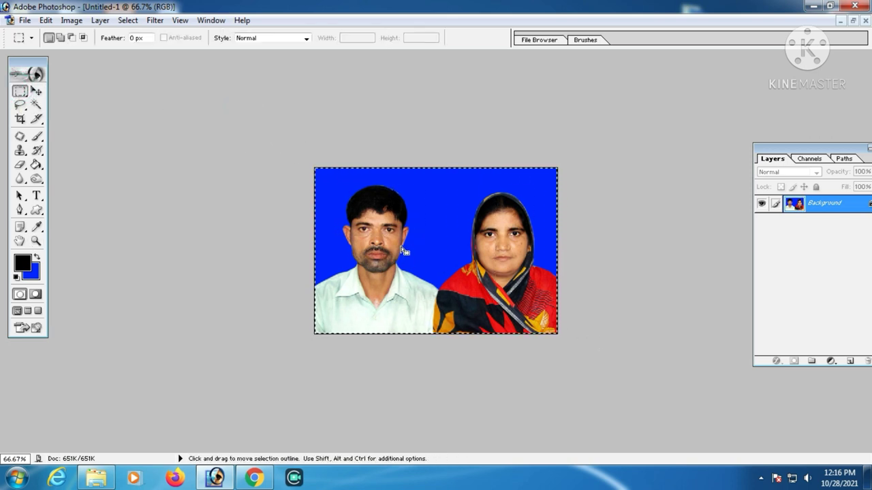
{"action": "right_click", "coordinate": [402, 250]}
{"action": "left_click", "coordinate": [432, 205]}
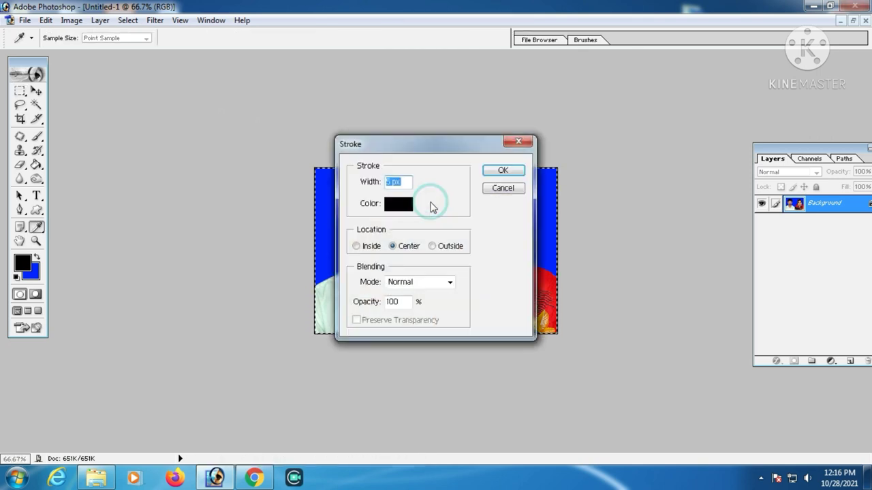
{"action": "left_click", "coordinate": [505, 171]}
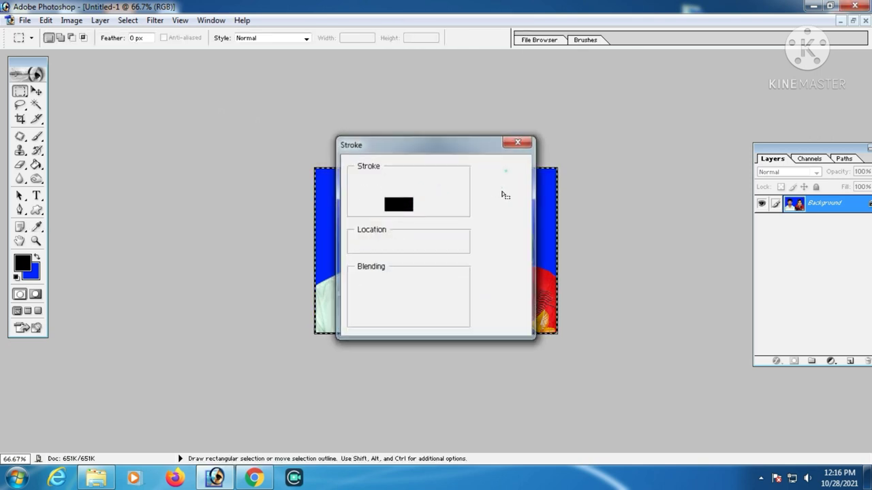
{"action": "key", "text": "ctrl+d"}
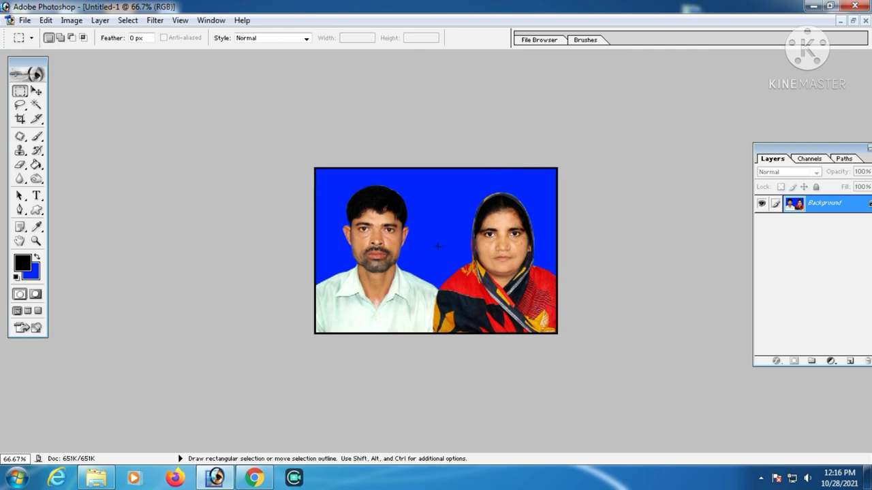
- Save the picture to the Desktop as JPEG named Untitled-1ajn.jpg
{"action": "left_click", "coordinate": [24, 20]}
{"action": "left_click", "coordinate": [27, 139]}
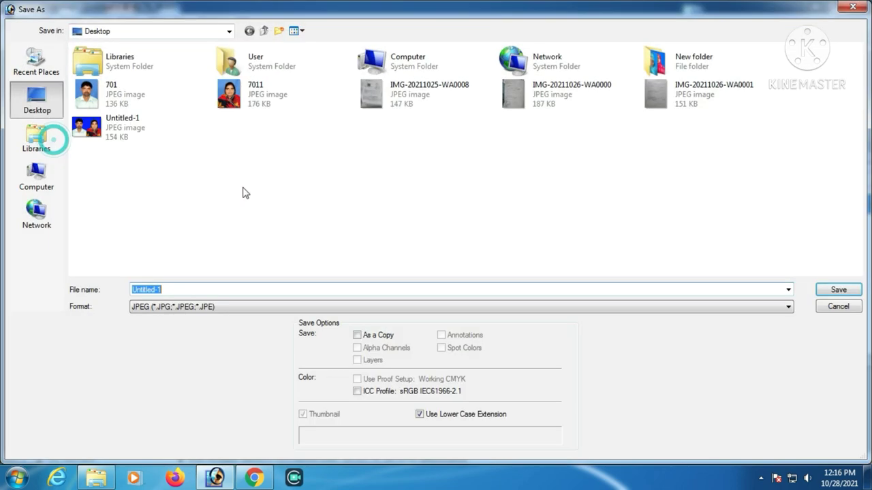
{"action": "left_click", "coordinate": [179, 288]}
{"action": "type", "text": "ajn"}
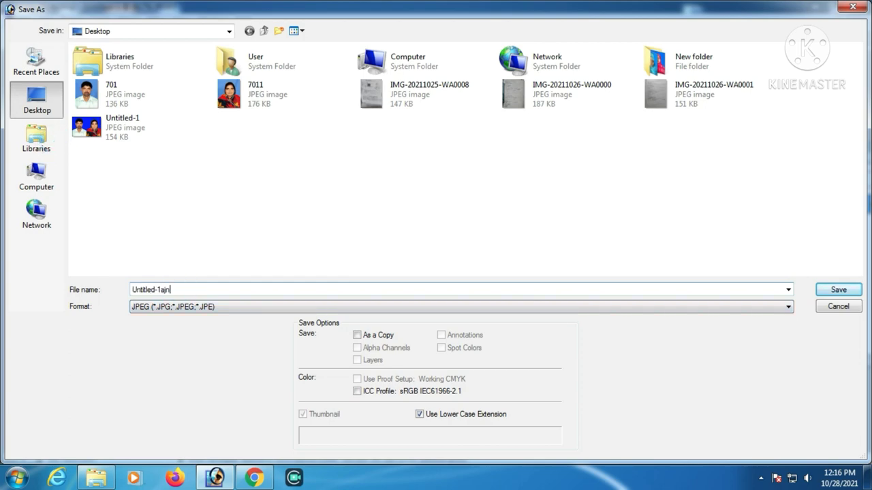
{"action": "key", "text": "Return"}
{"action": "key", "text": "Return"}
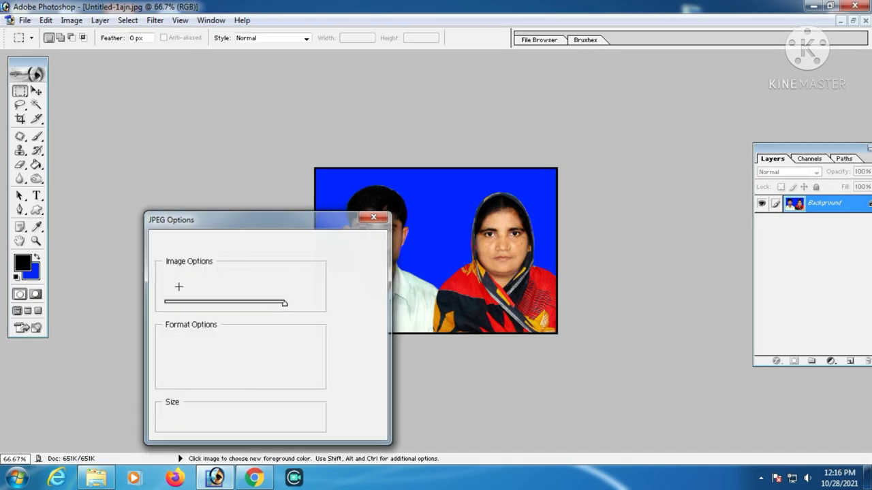